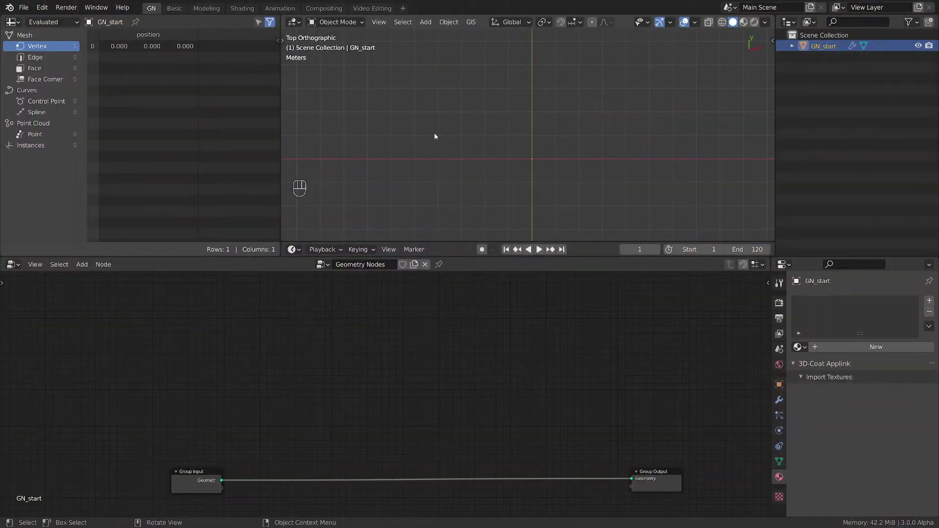
Sketch a few annotation marks in the viewport, then erase them
{"action": "key", "text": "d"}
{"action": "left_click_drag", "start_coordinate": [370, 138], "coordinate": [358, 124]}
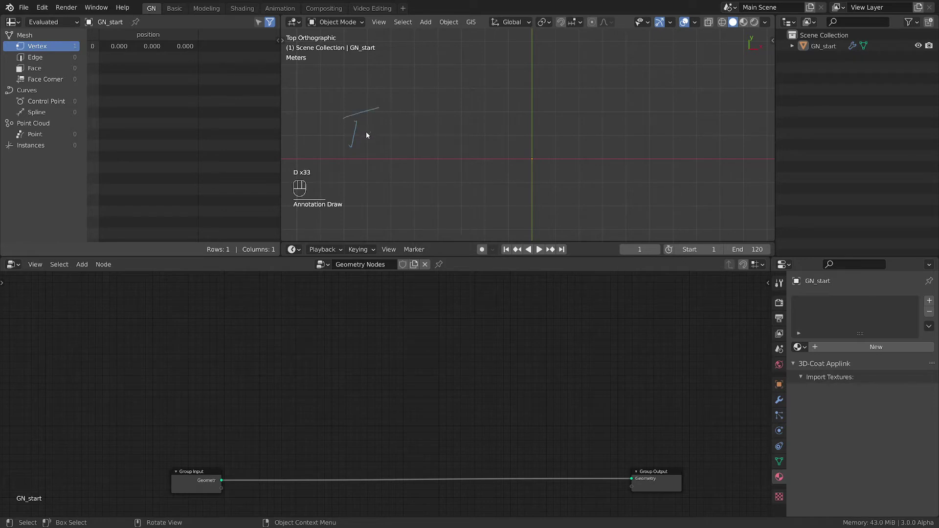
{"action": "mouse_move", "coordinate": [367, 129]}
{"action": "left_mouse_down"}
{"action": "mouse_move", "coordinate": [392, 122]}
{"action": "mouse_move", "coordinate": [382, 141]}
{"action": "left_mouse_up"}
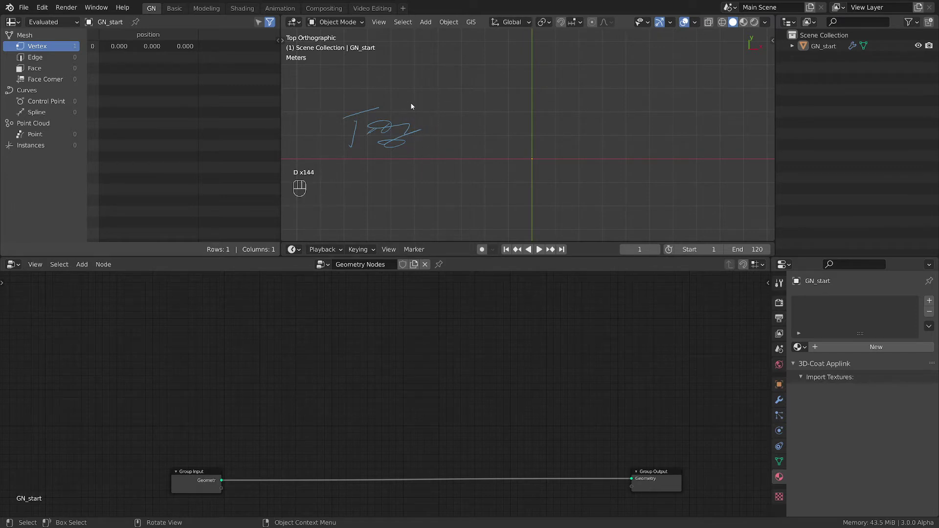
{"action": "left_click_drag", "start_coordinate": [431, 100], "coordinate": [430, 83]}
{"action": "mouse_move", "coordinate": [394, 202]}
{"action": "left_mouse_down"}
{"action": "mouse_move", "coordinate": [412, 163]}
{"action": "mouse_move", "coordinate": [442, 151]}
{"action": "mouse_move", "coordinate": [479, 198]}
{"action": "left_mouse_up"}
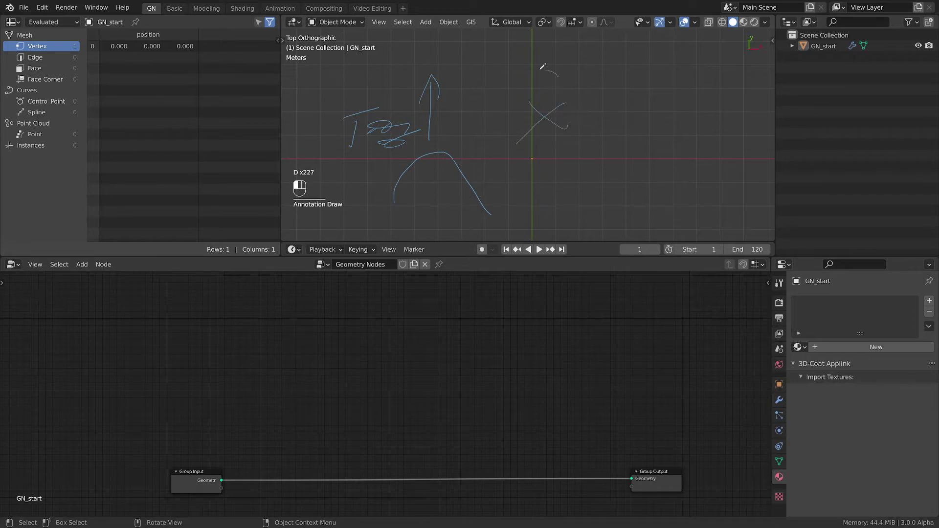
{"action": "left_click_drag", "start_coordinate": [542, 68], "coordinate": [493, 108]}
{"action": "mouse_move", "coordinate": [383, 115]}
{"action": "right_mouse_down"}
{"action": "mouse_move", "coordinate": [541, 83]}
{"action": "mouse_move", "coordinate": [472, 238]}
{"action": "right_mouse_up"}
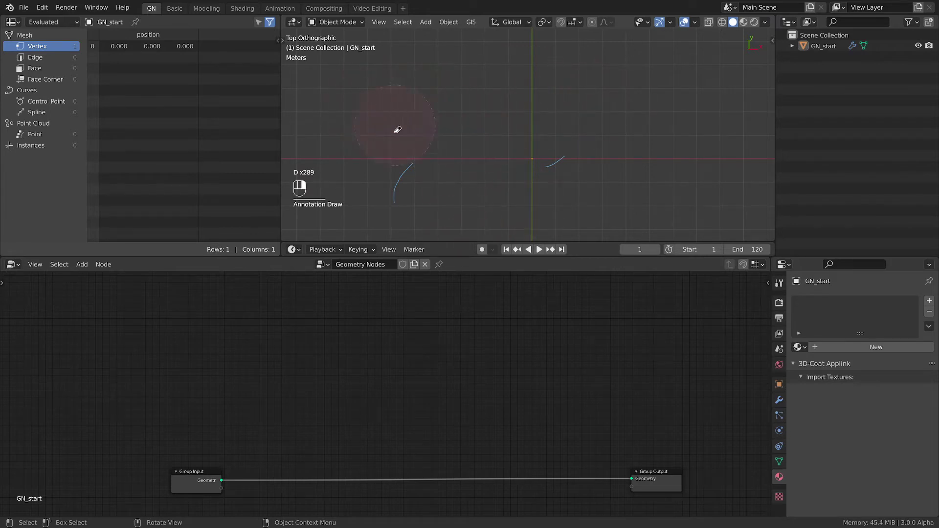
{"action": "mouse_move", "coordinate": [397, 129]}
{"action": "right_mouse_down"}
{"action": "mouse_move", "coordinate": [507, 172]}
{"action": "mouse_move", "coordinate": [406, 188]}
{"action": "mouse_move", "coordinate": [516, 162]}
{"action": "right_mouse_up"}
{"action": "scroll", "coordinate": [442, 414], "scroll_direction": "up", "scroll_amount": 1}
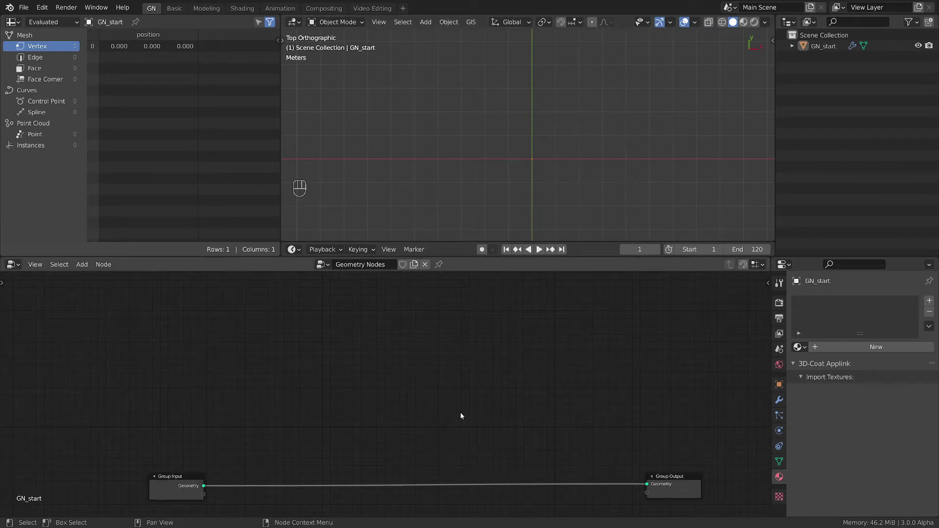
Give GN_start a new material with a light-blue base colour
{"action": "left_click", "coordinate": [423, 400]}
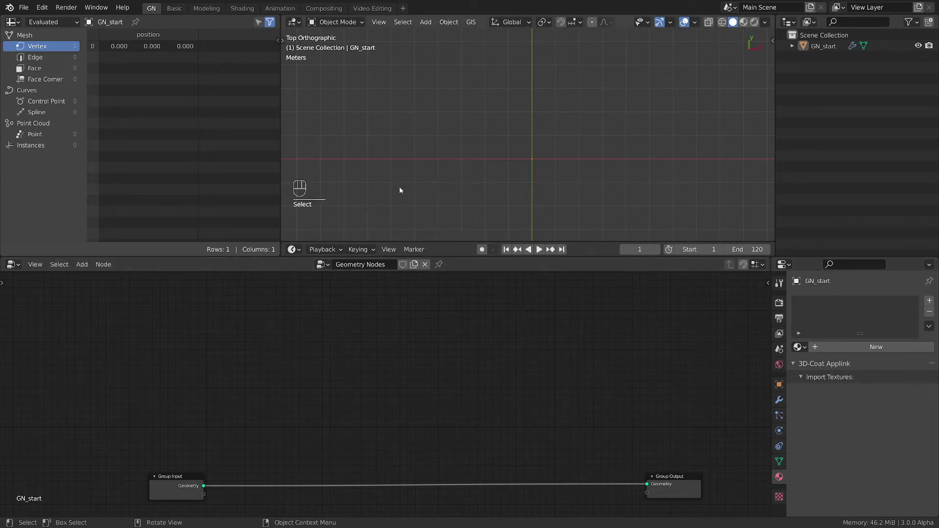
{"action": "left_click", "coordinate": [861, 347]}
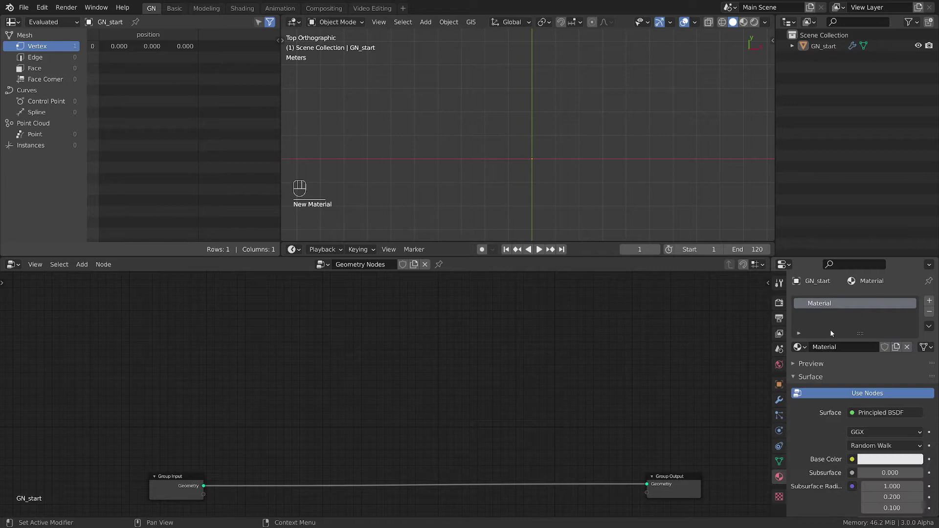
{"action": "left_click", "coordinate": [888, 459]}
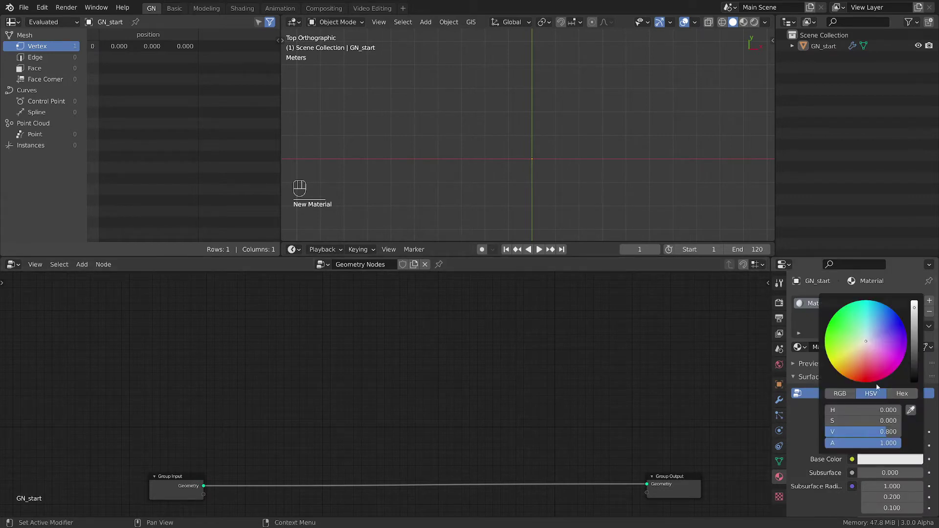
{"action": "left_click_drag", "start_coordinate": [873, 335], "coordinate": [873, 322]}
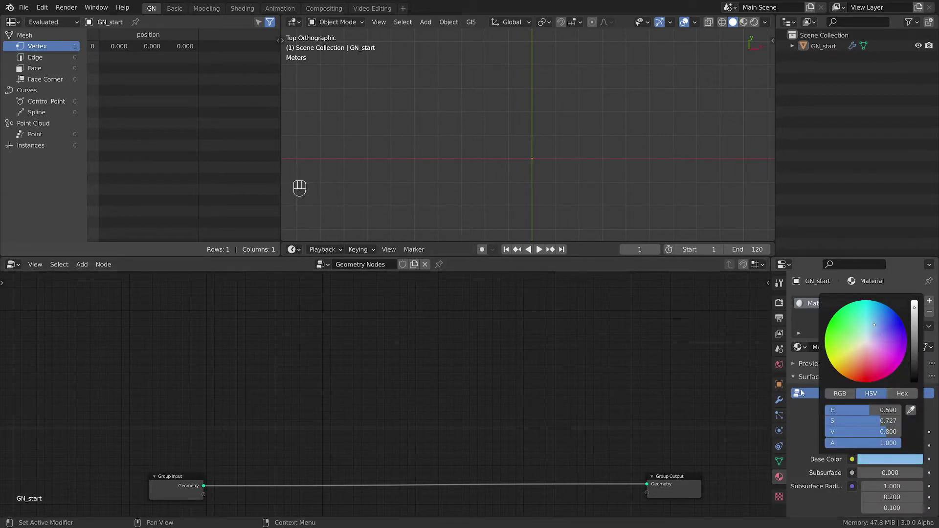
Add a Solidify modifier below the Geometry Nodes modifier
{"action": "left_click", "coordinate": [779, 400]}
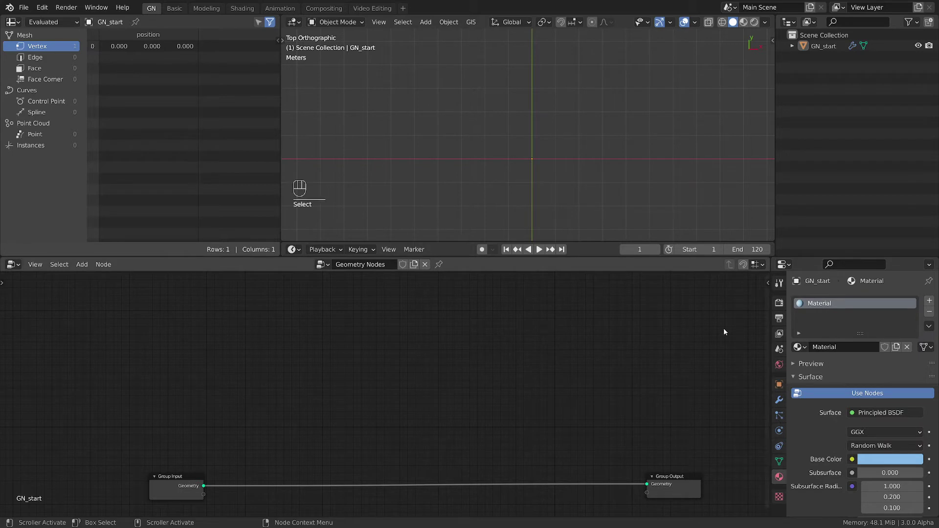
{"action": "left_click", "coordinate": [812, 301]}
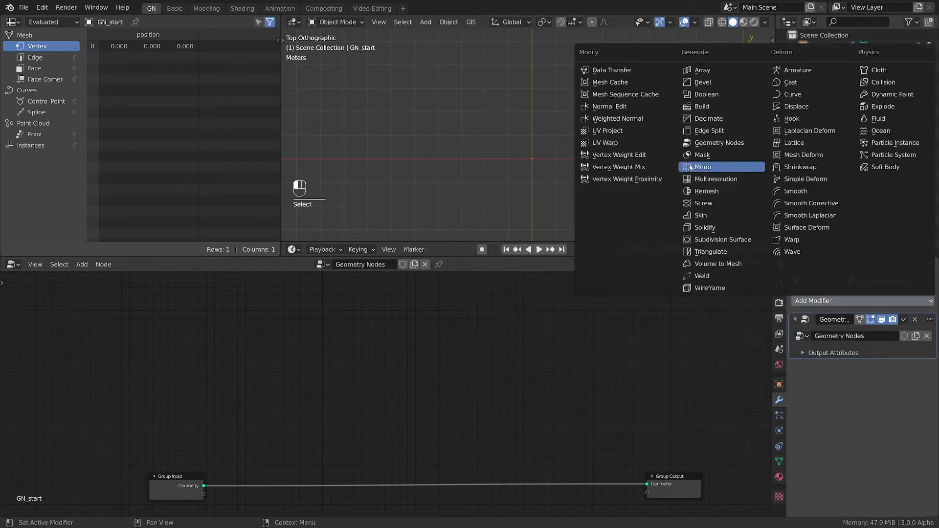
{"action": "left_click", "coordinate": [717, 229]}
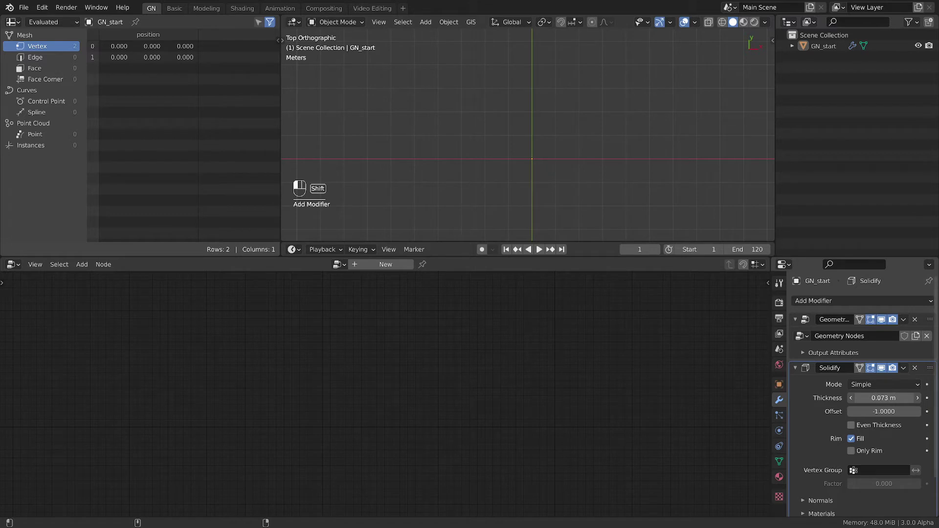
Enable Auto Smooth in the mesh's Normals settings
{"action": "left_click", "coordinate": [779, 461]}
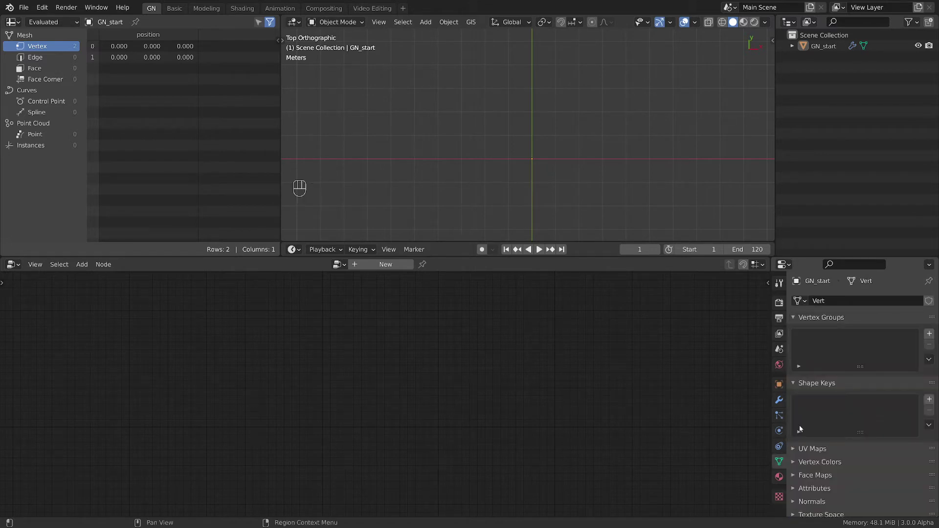
{"action": "scroll", "coordinate": [798, 487], "scroll_direction": "down", "scroll_amount": 2}
{"action": "left_click", "coordinate": [805, 472]}
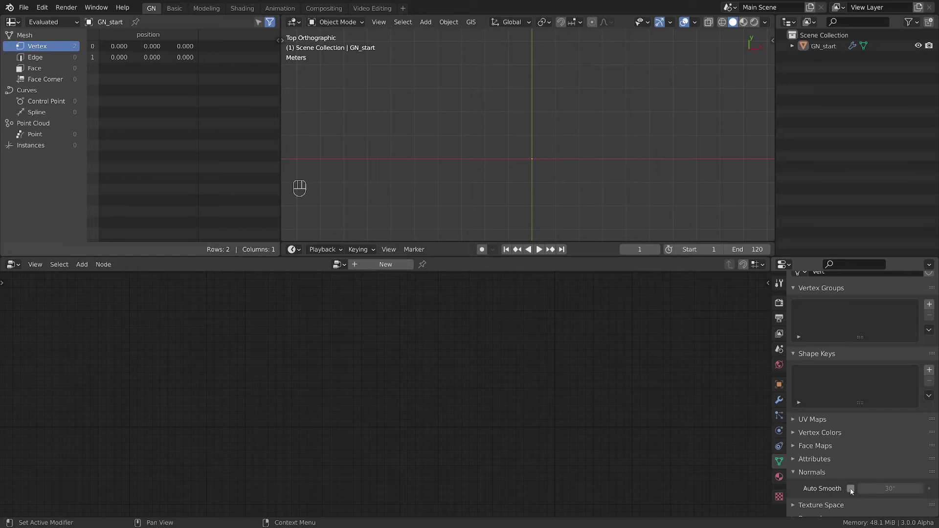
{"action": "left_click", "coordinate": [850, 488]}
{"action": "scroll", "coordinate": [822, 386], "scroll_direction": "up", "scroll_amount": 2}
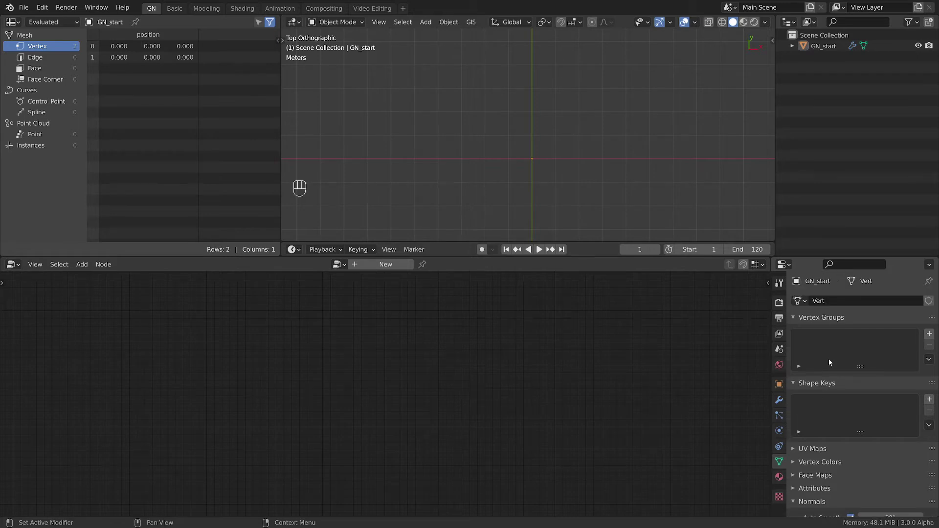
{"action": "left_click", "coordinate": [779, 399]}
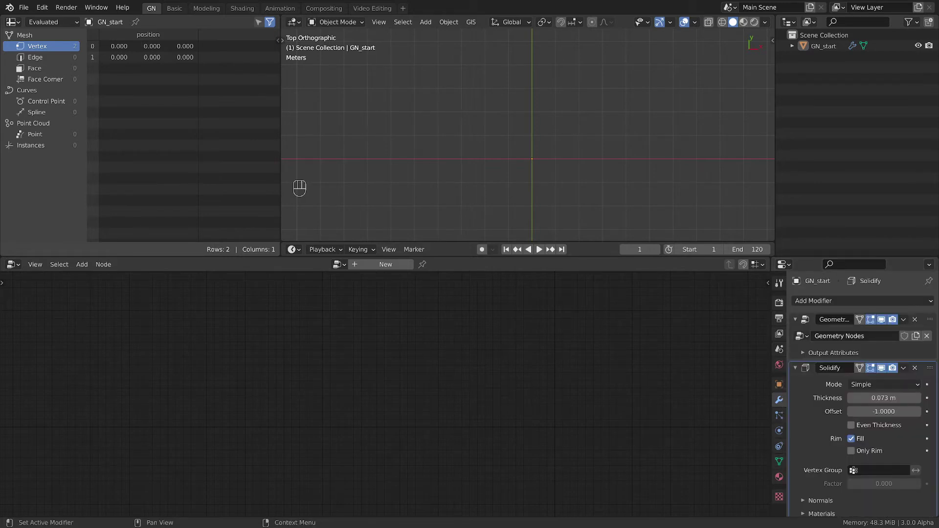
Delete the Group Input node from the Geometry Nodes tree
{"action": "left_click", "coordinate": [930, 319]}
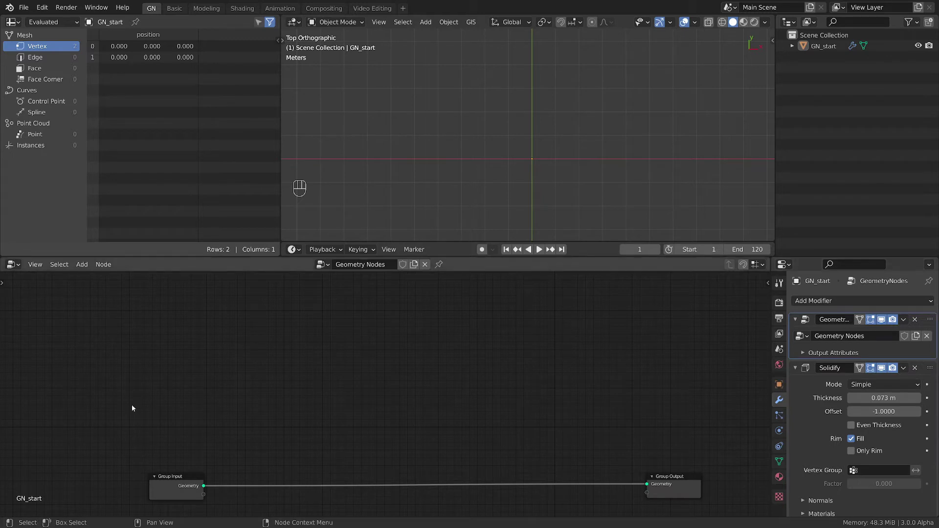
{"action": "left_click_drag", "start_coordinate": [131, 407], "coordinate": [200, 495]}
{"action": "key", "text": "x"}
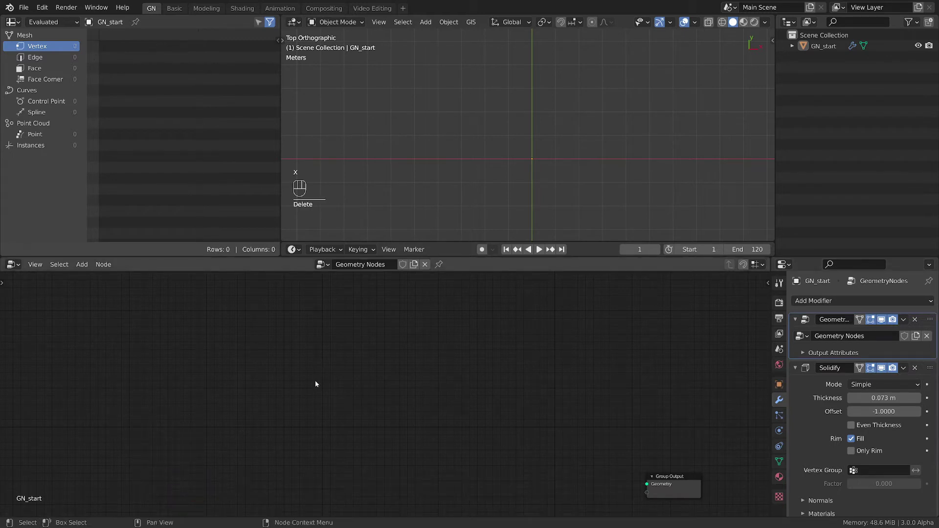
Add a String to Curves node with a String input node to its left
{"action": "key", "text": "shift+a"}
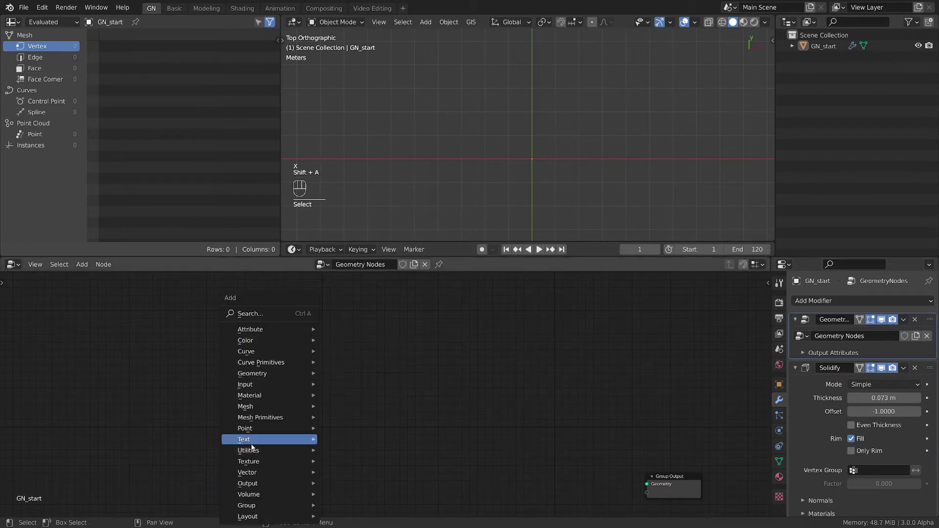
{"action": "mouse_move", "coordinate": [258, 444]}
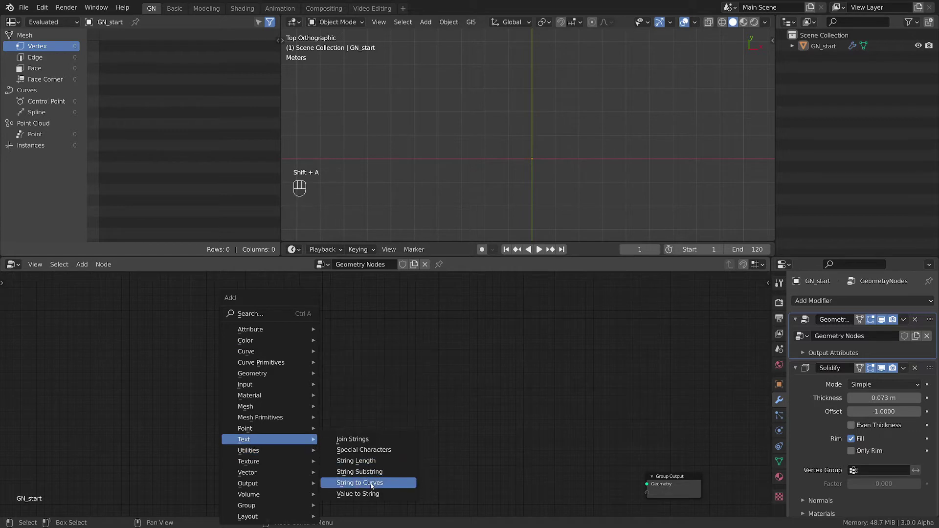
{"action": "left_click", "coordinate": [369, 483]}
{"action": "left_click", "coordinate": [357, 364]}
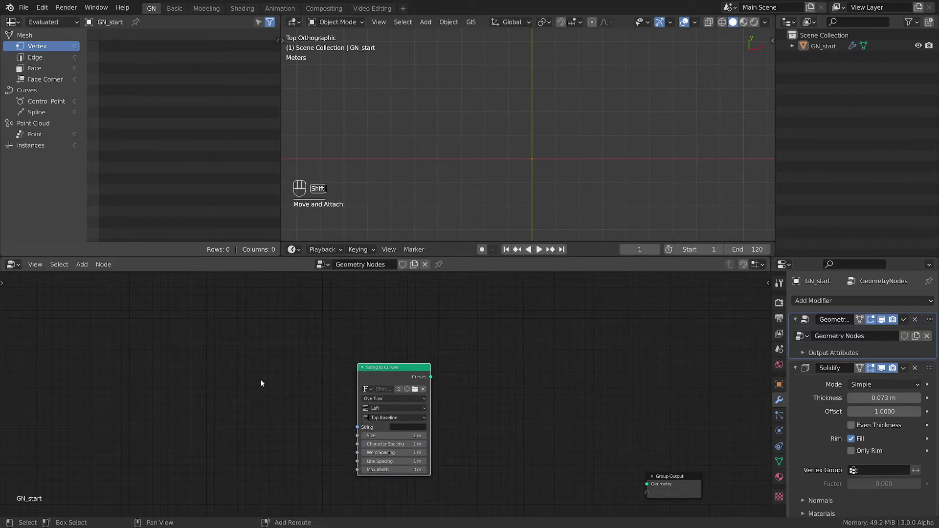
{"action": "key", "text": "shift+a"}
{"action": "mouse_move", "coordinate": [254, 378]}
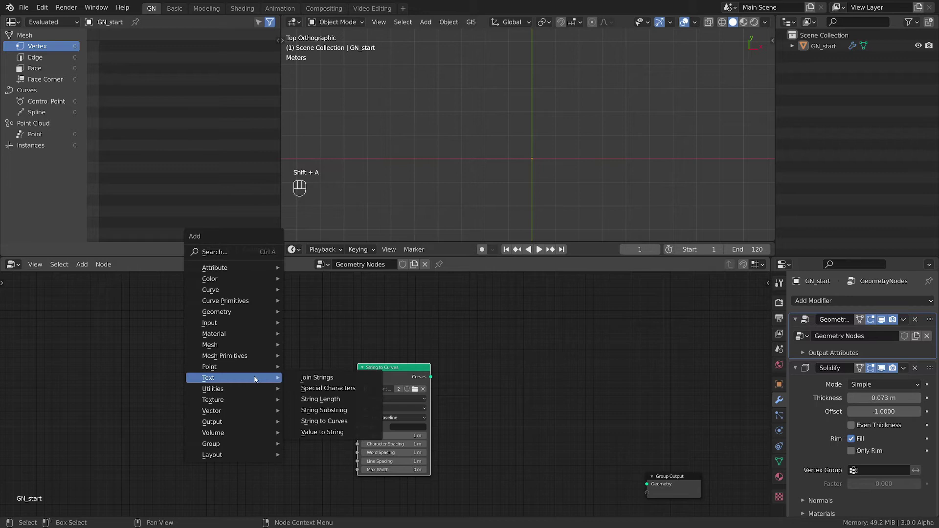
{"action": "mouse_move", "coordinate": [230, 323]}
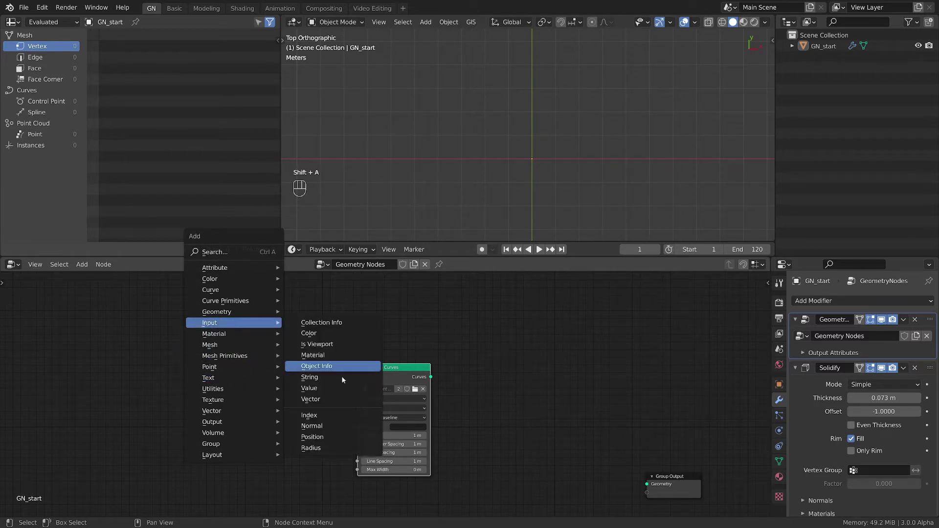
{"action": "left_click", "coordinate": [313, 388]}
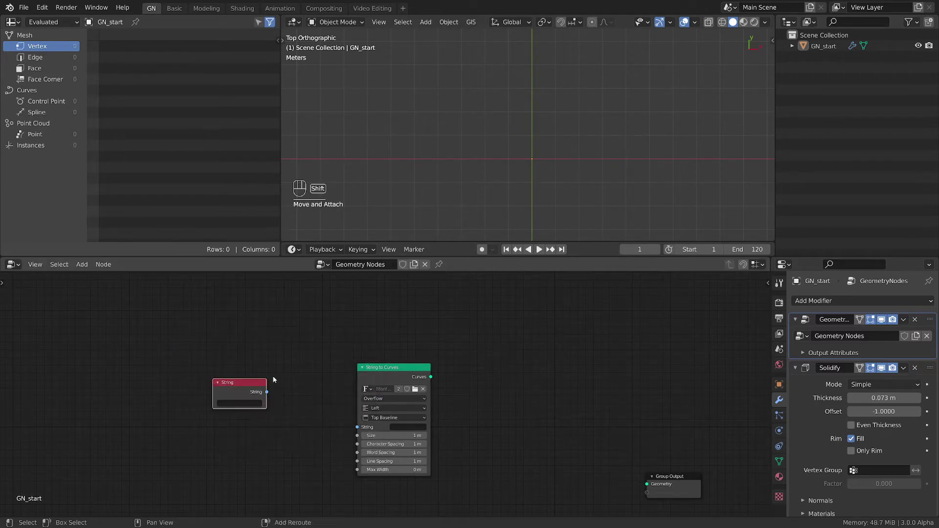
{"action": "key", "text": "Escape"}
Add Fill Curve, Set Shade Smooth and Set Material nodes in sequence
{"action": "key", "text": "shift+a"}
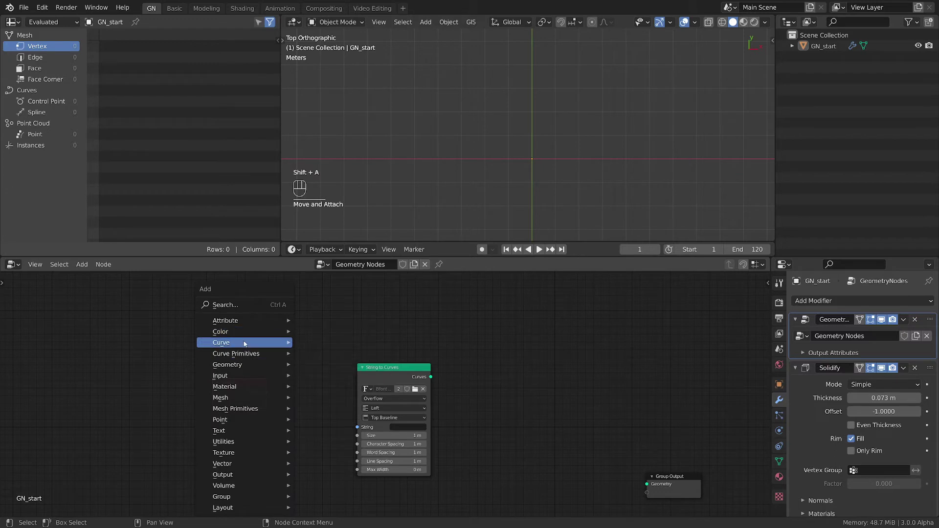
{"action": "mouse_move", "coordinate": [246, 342]}
{"action": "left_click", "coordinate": [333, 80]}
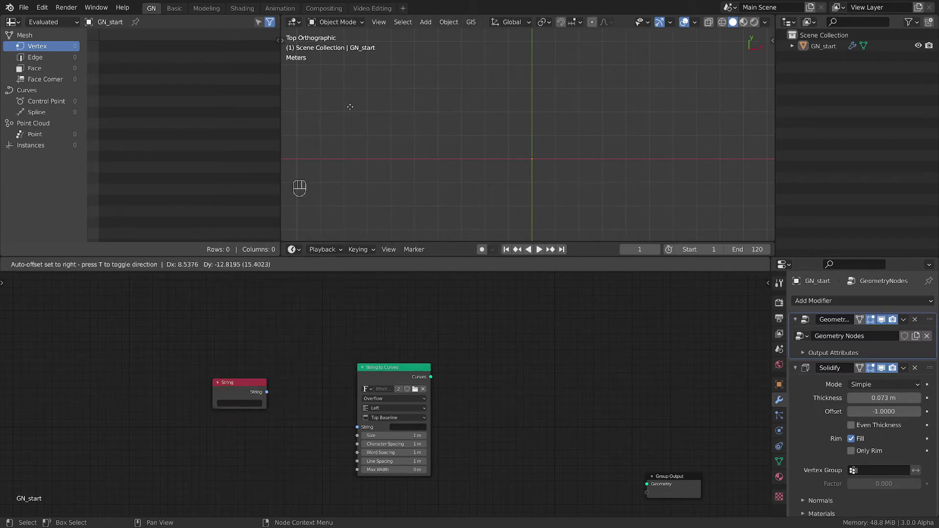
{"action": "left_click", "coordinate": [457, 344]}
{"action": "key", "text": "shift+a"}
{"action": "mouse_move", "coordinate": [460, 364]}
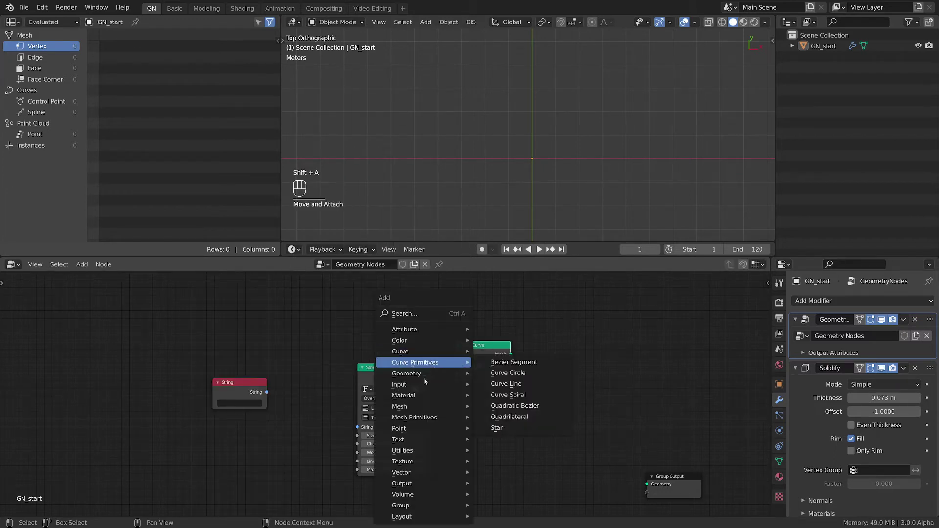
{"action": "mouse_move", "coordinate": [420, 407]}
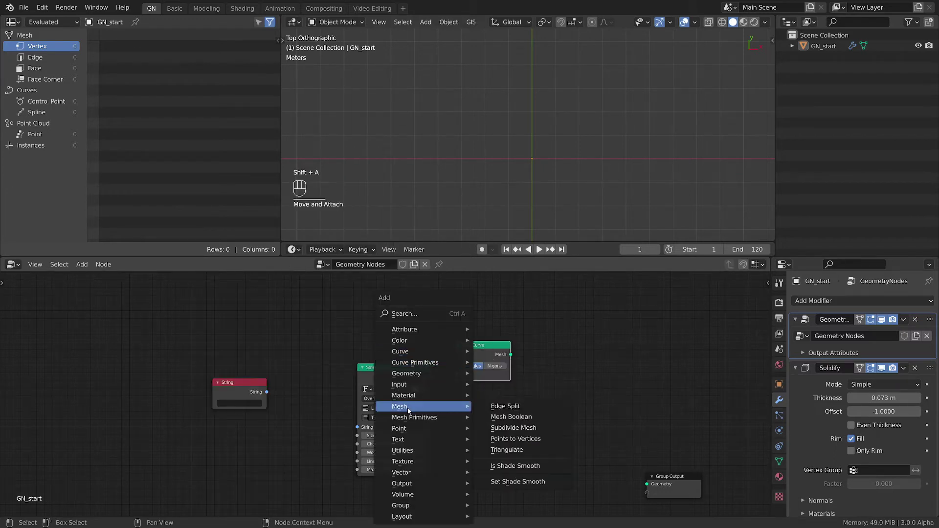
{"action": "left_click", "coordinate": [520, 480]}
{"action": "left_click", "coordinate": [586, 345]}
{"action": "key", "text": "shift+a"}
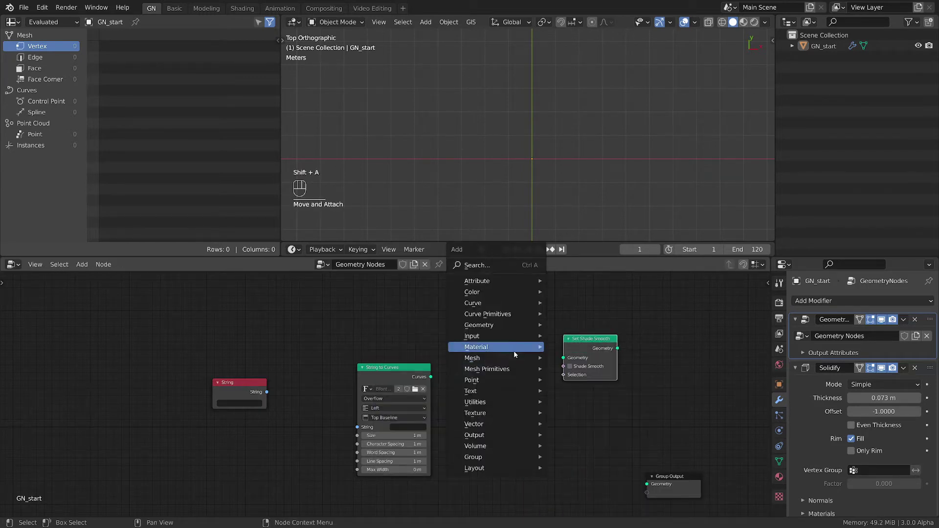
{"action": "mouse_move", "coordinate": [506, 361]}
{"action": "left_click", "coordinate": [601, 389]}
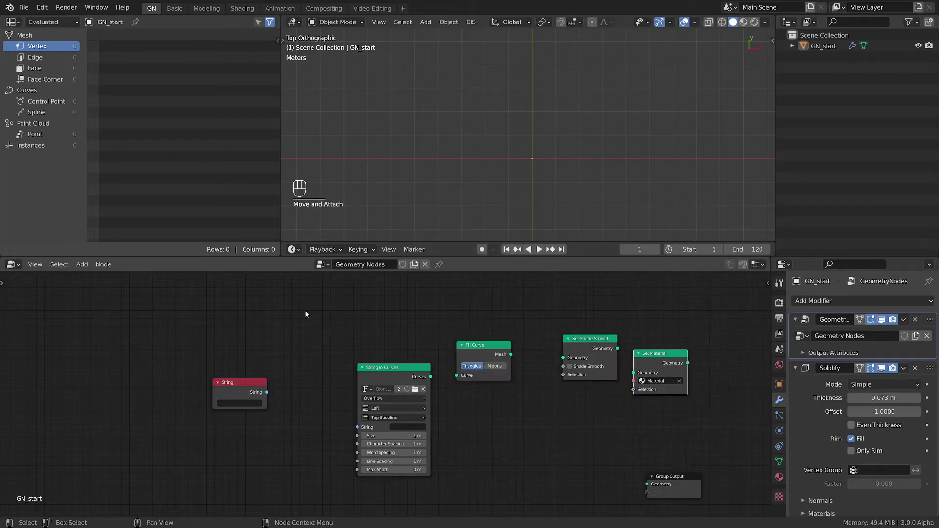
Link all six nodes into one chain and shift them left
{"action": "left_click_drag", "start_coordinate": [177, 309], "coordinate": [716, 511]}
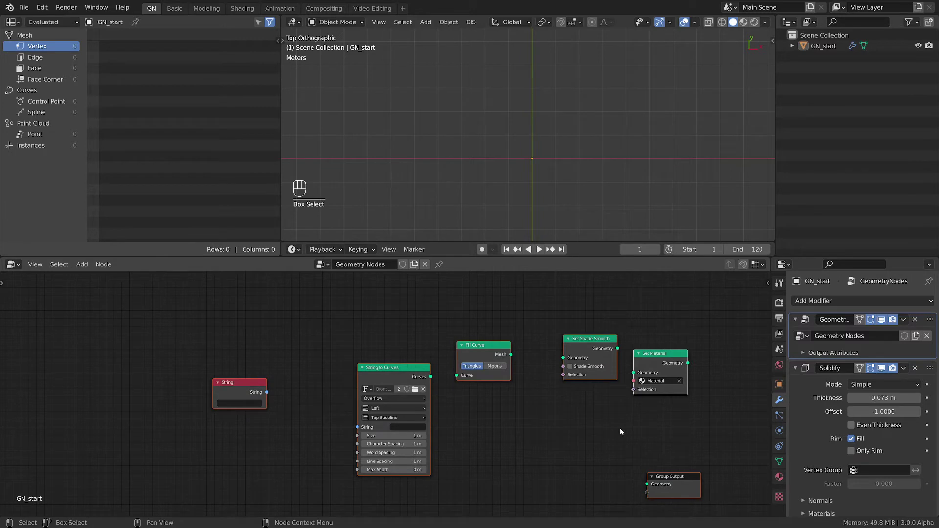
{"action": "key", "text": "f"}
{"action": "left_click_drag", "start_coordinate": [562, 398], "coordinate": [535, 394]}
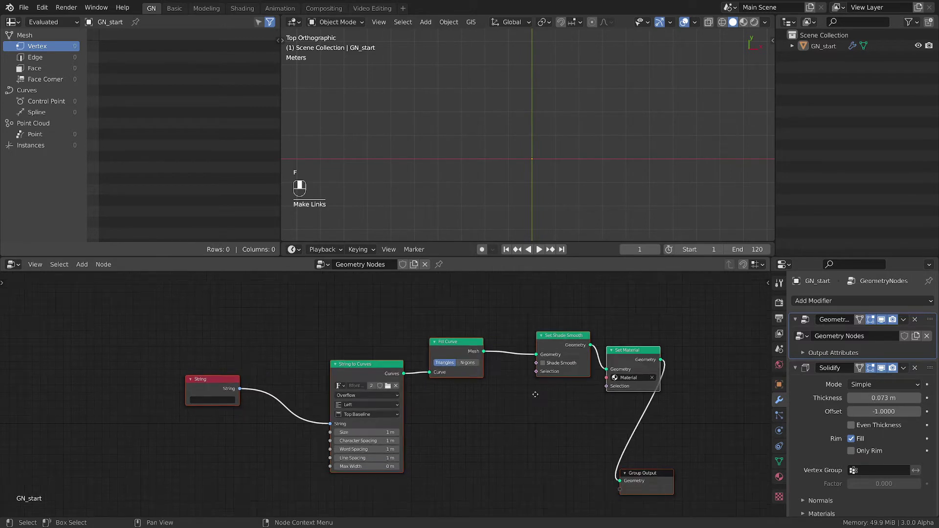
Enter MAGNIFY as the String node's text
{"action": "scroll", "coordinate": [454, 403], "scroll_direction": "up", "scroll_amount": 1}
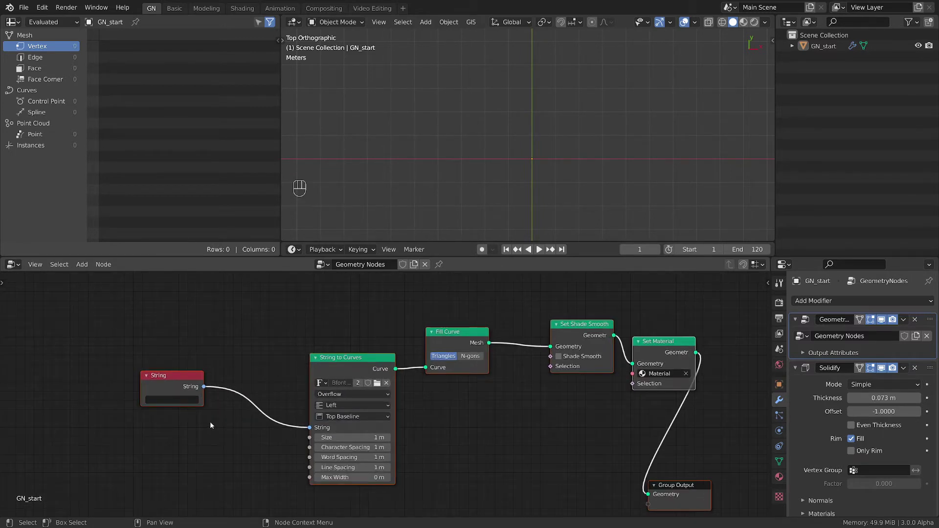
{"action": "left_click", "coordinate": [173, 402]}
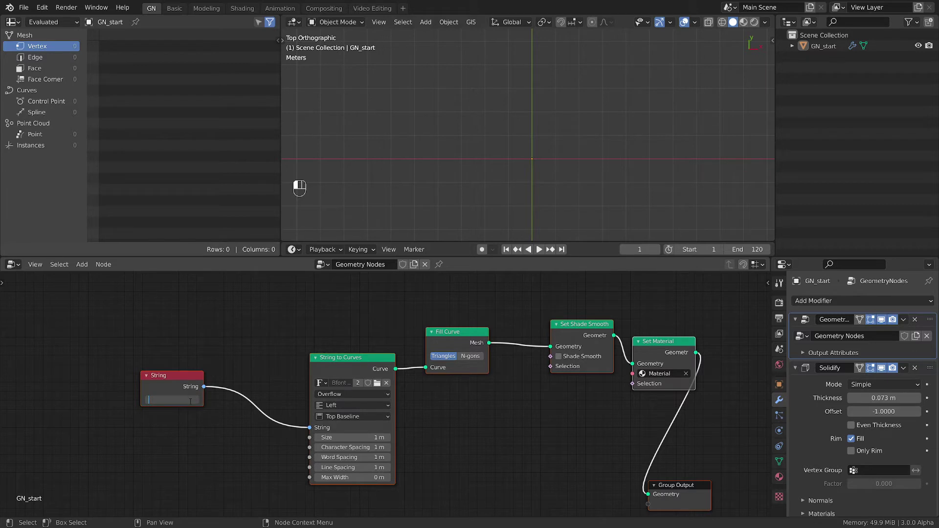
{"action": "type", "text": "MAGNIFY"}
{"action": "key", "text": "Return"}
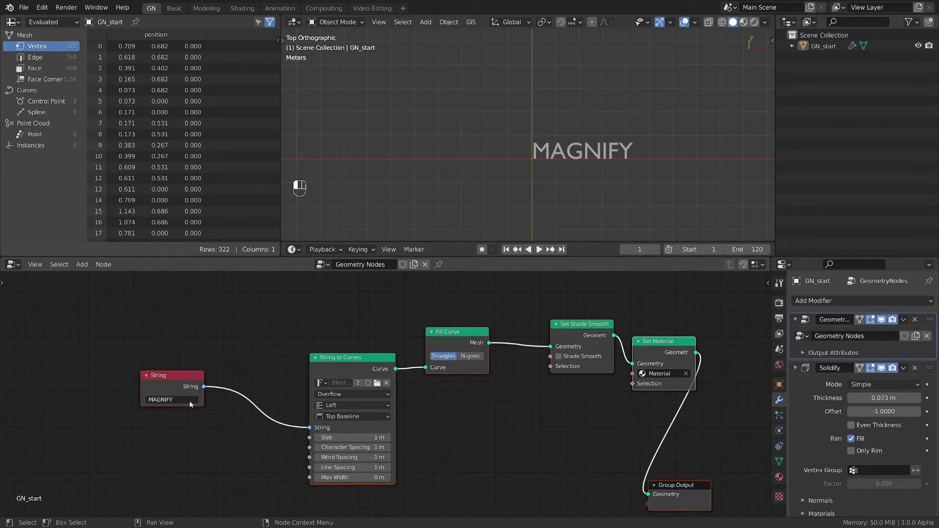
Wrap the nodes after String in a frame with Ctrl+J
{"action": "scroll", "coordinate": [630, 142], "scroll_direction": "up", "scroll_amount": 5}
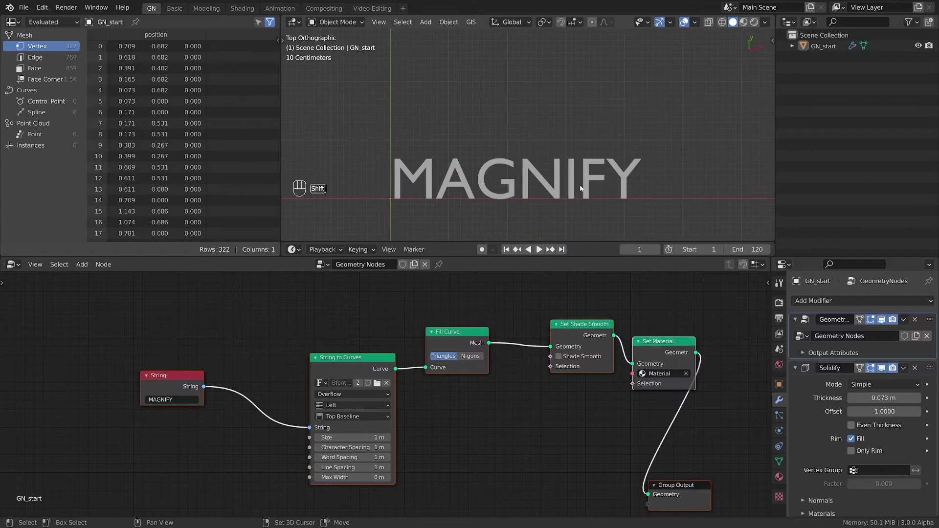
{"action": "left_click_drag", "start_coordinate": [298, 276], "coordinate": [693, 489], "text": "ctrl"}
{"action": "key", "text": "ctrl+j"}
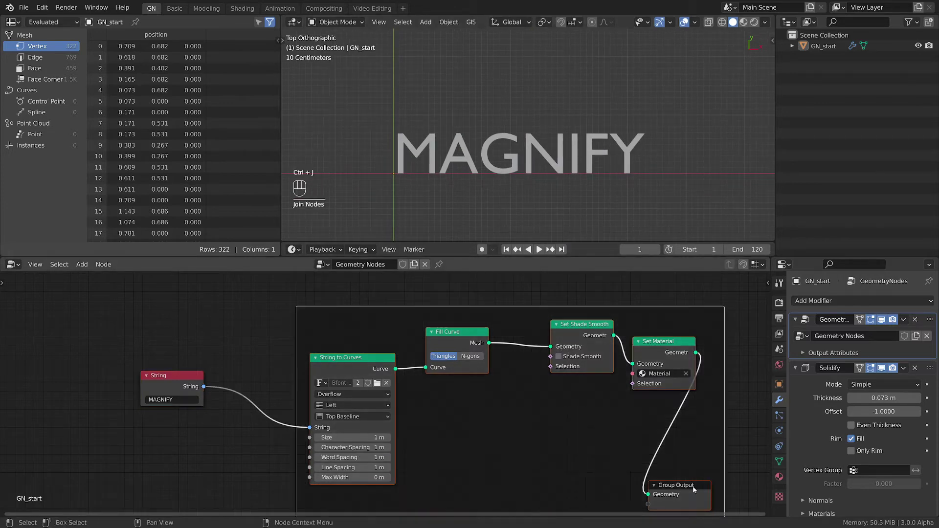
{"action": "scroll", "coordinate": [567, 388], "scroll_direction": "down", "scroll_amount": 1}
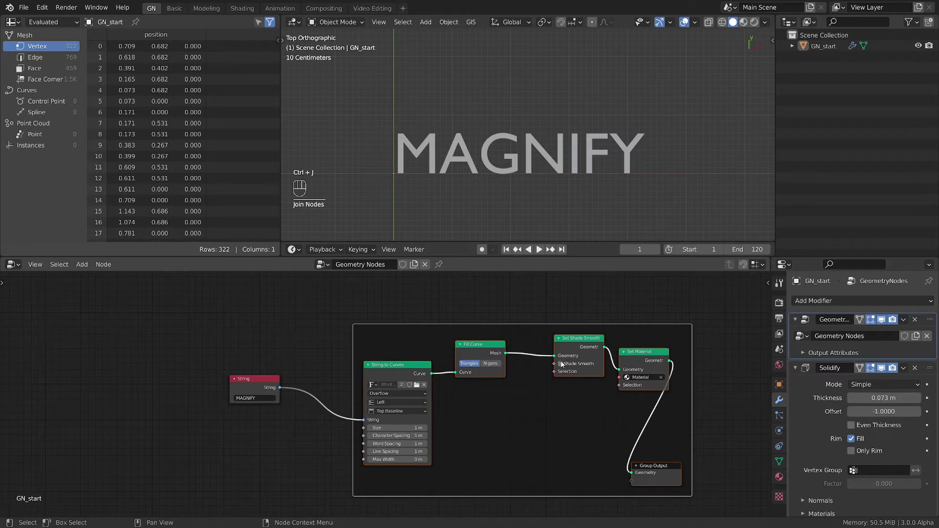
{"action": "middle_click_drag", "start_coordinate": [453, 186], "coordinate": [512, 99]}
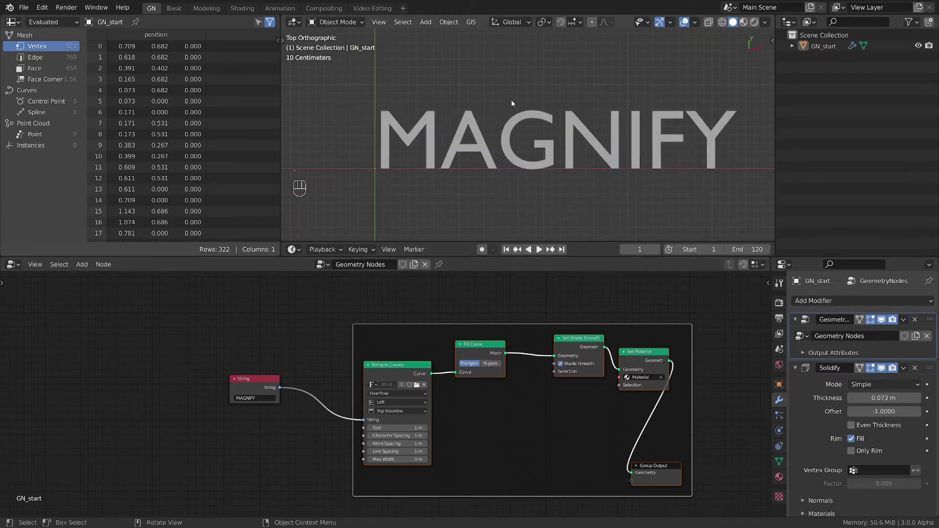
Move the frame and its nodes higher in the editor
{"action": "key", "text": "g"}
{"action": "left_click", "coordinate": [495, 367]}
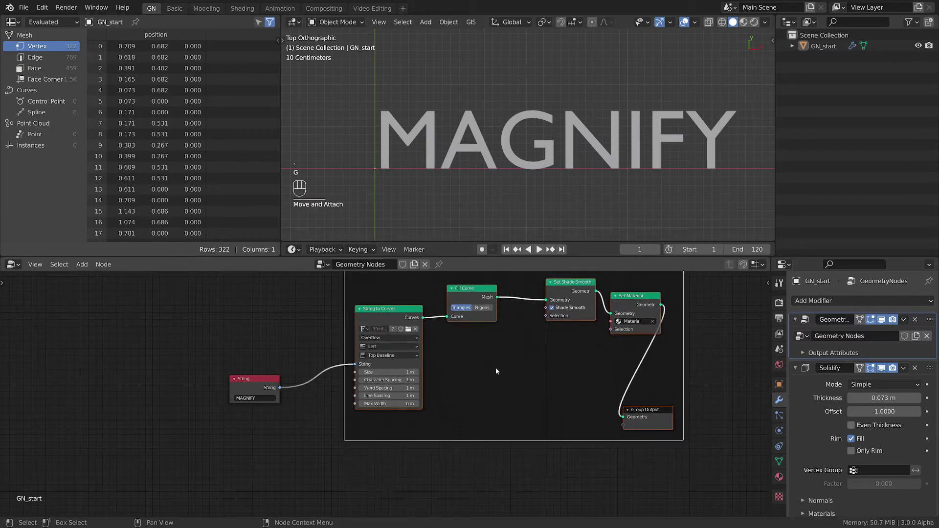
{"action": "scroll", "coordinate": [500, 389], "scroll_direction": "up", "scroll_amount": 1}
{"action": "middle_click_drag", "start_coordinate": [503, 386], "coordinate": [439, 369]}
Move Group Output up into the frame, level with Set Material
{"action": "left_click", "coordinate": [604, 405]}
{"action": "key", "text": "g"}
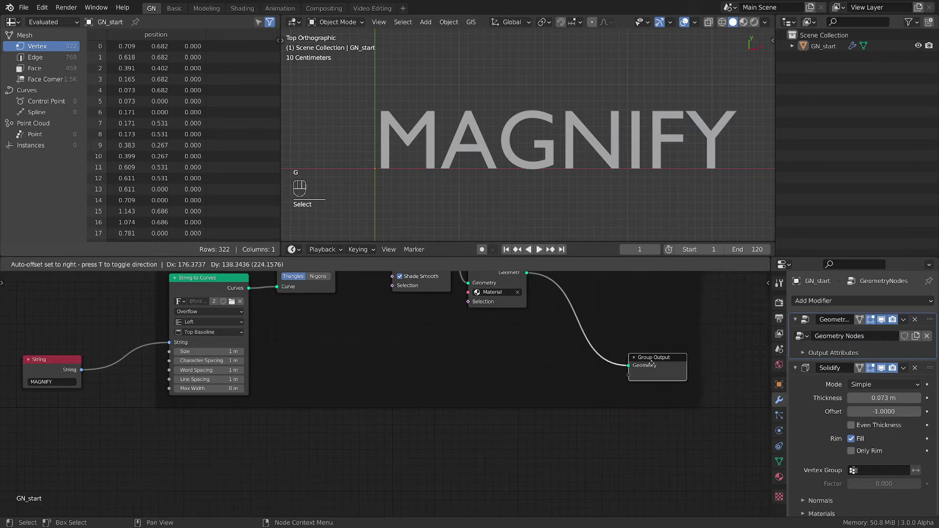
{"action": "left_click", "coordinate": [580, 369]}
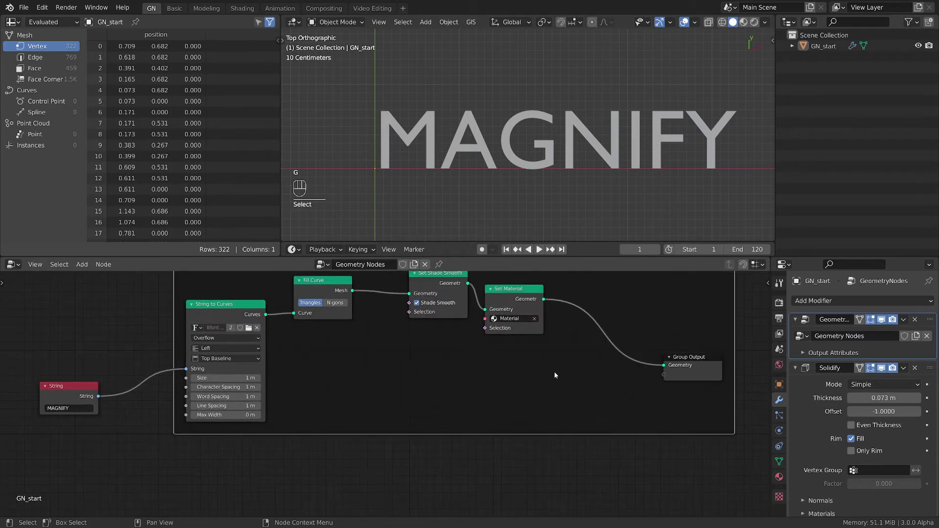
{"action": "key", "text": "shift+a"}
Insert a Scale Instances node between Set Material and Group Output, with scale 1
{"action": "mouse_move", "coordinate": [552, 374]}
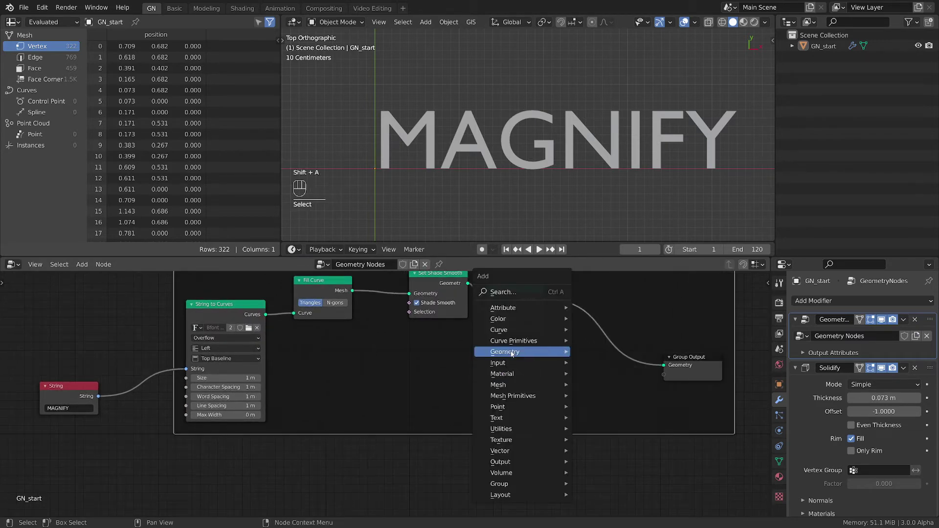
{"action": "mouse_move", "coordinate": [523, 351]}
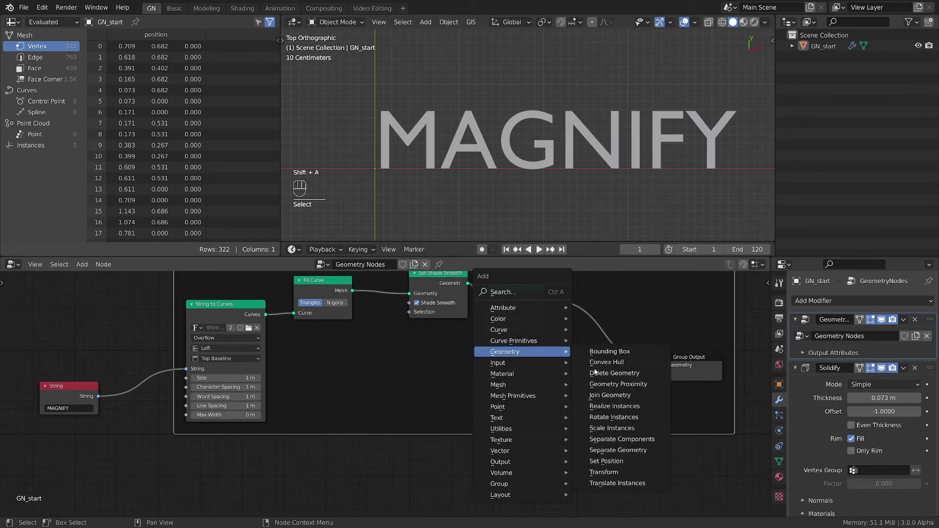
{"action": "left_click", "coordinate": [625, 429]}
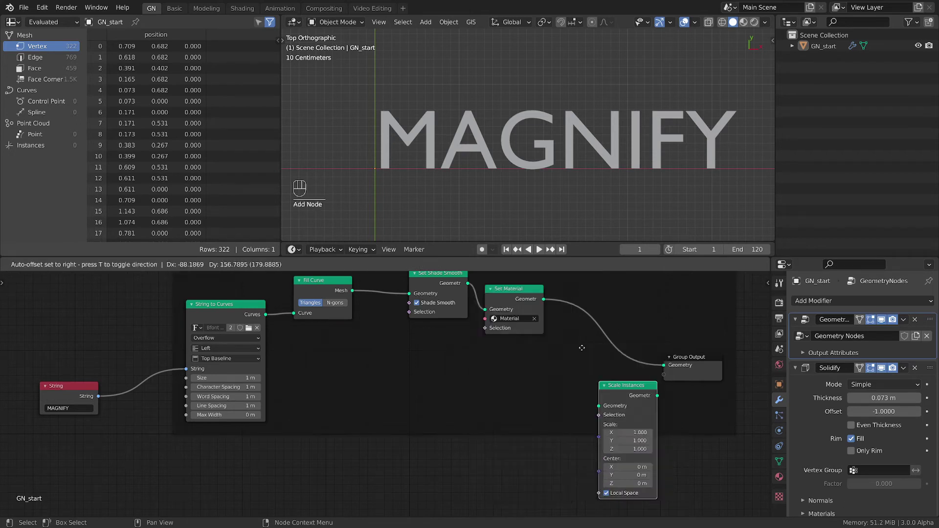
{"action": "left_click", "coordinate": [562, 294]}
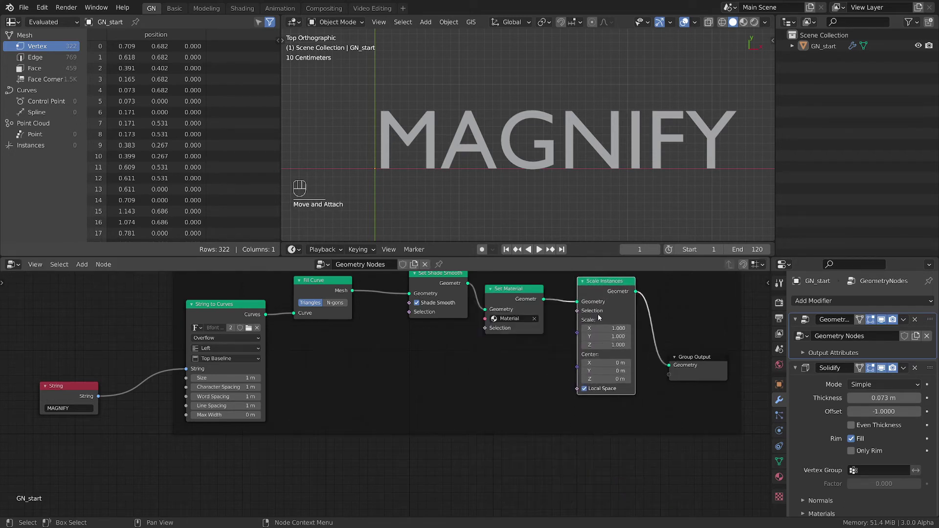
{"action": "mouse_move", "coordinate": [603, 328]}
{"action": "left_mouse_down"}
{"action": "mouse_move", "coordinate": [603, 345]}
{"action": "mouse_move", "coordinate": [631, 345]}
{"action": "mouse_move", "coordinate": [596, 345]}
{"action": "left_mouse_up"}
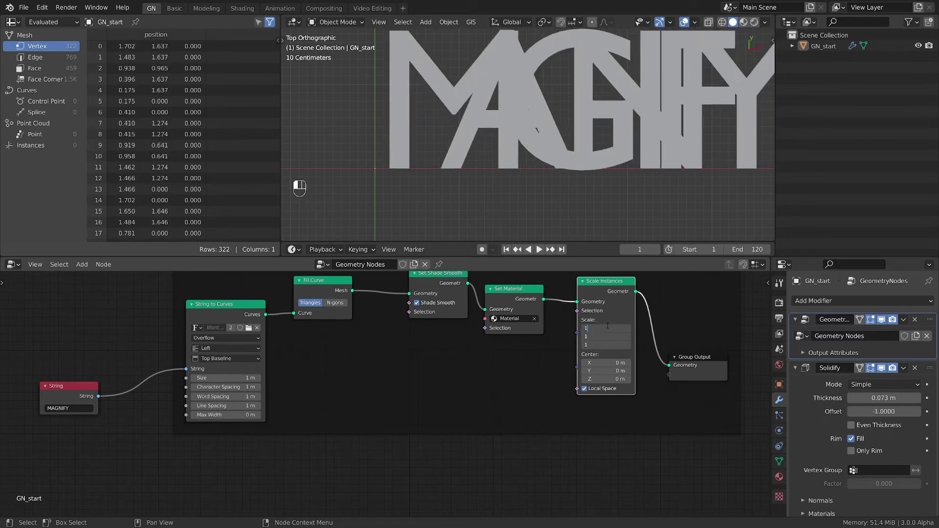
{"action": "type", "text": "1"}
{"action": "key", "text": "Return"}
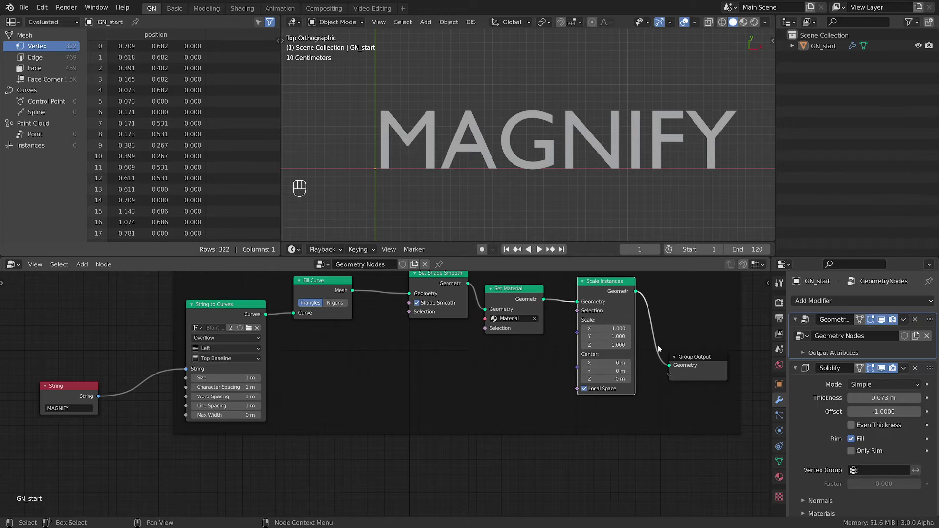
Add a Plain Axes Empty to the scene
{"action": "left_click", "coordinate": [434, 169]}
{"action": "key", "text": "shift+a"}
{"action": "mouse_move", "coordinate": [375, 283]}
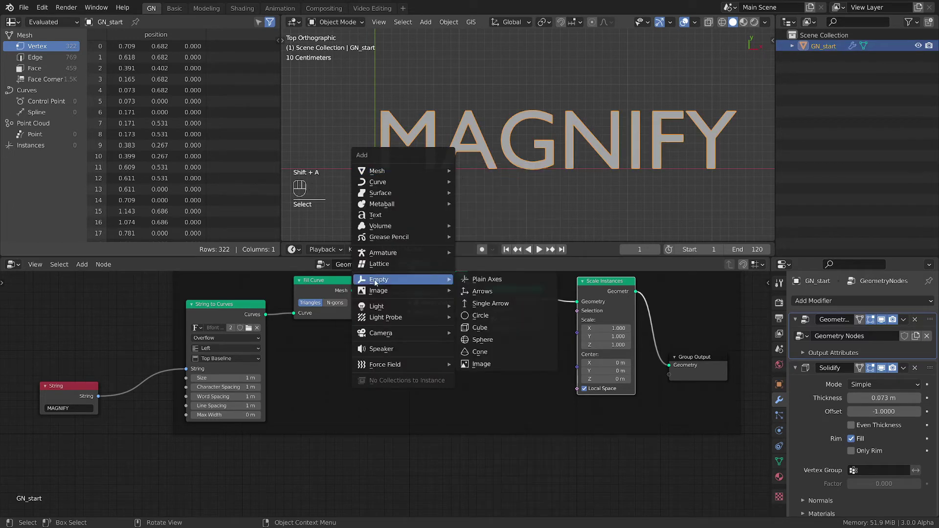
{"action": "left_click", "coordinate": [485, 279]}
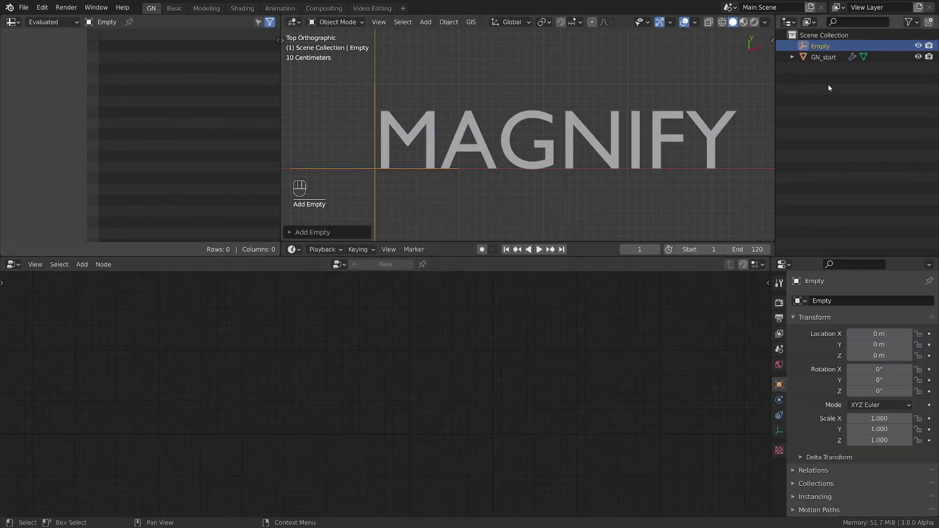
Bring the Empty into the tree as an Object Info node
{"action": "left_click", "coordinate": [822, 57]}
{"action": "left_click_drag", "start_coordinate": [821, 46], "coordinate": [274, 463]}
{"action": "scroll", "coordinate": [274, 462], "scroll_direction": "down", "scroll_amount": 3}
{"action": "scroll", "coordinate": [324, 446], "scroll_direction": "up", "scroll_amount": 2}
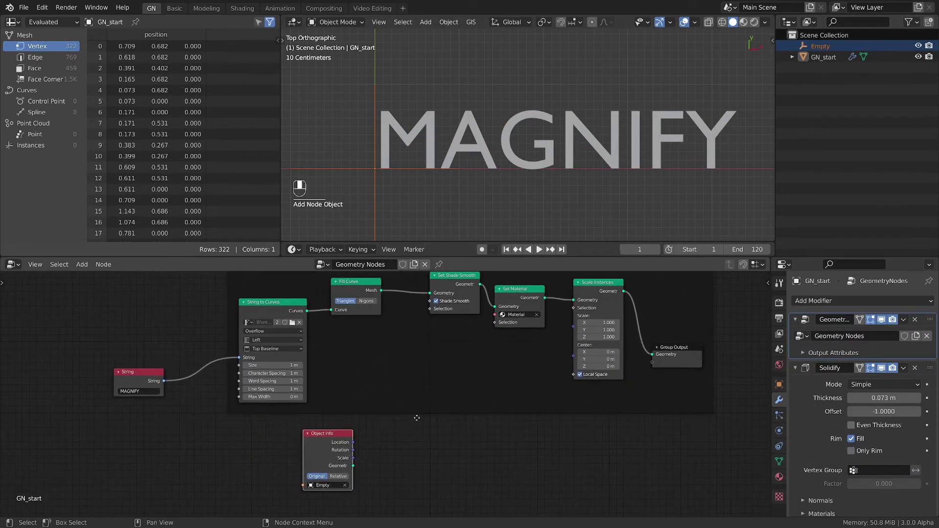
{"action": "left_click_drag", "start_coordinate": [323, 446], "coordinate": [293, 462]}
Add a Position node above the Object Info node
{"action": "key", "text": "shift+a"}
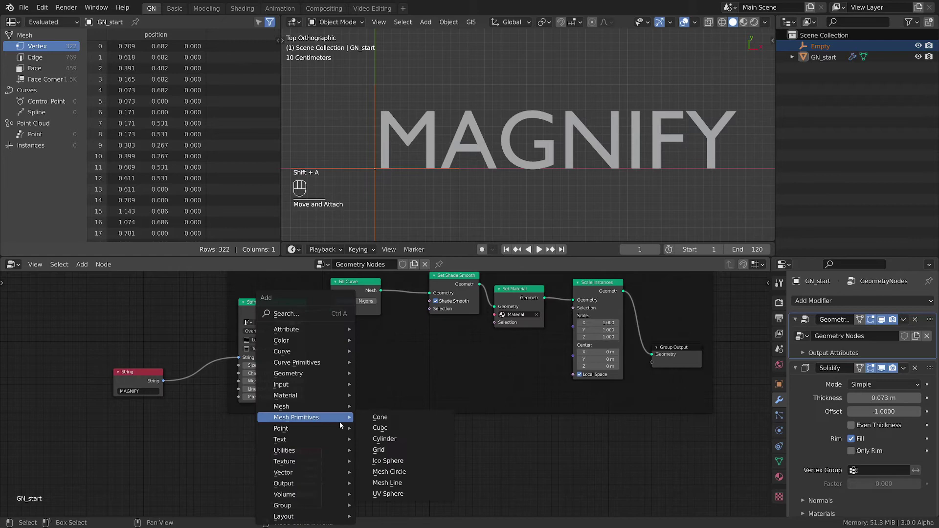
{"action": "mouse_move", "coordinate": [296, 398]}
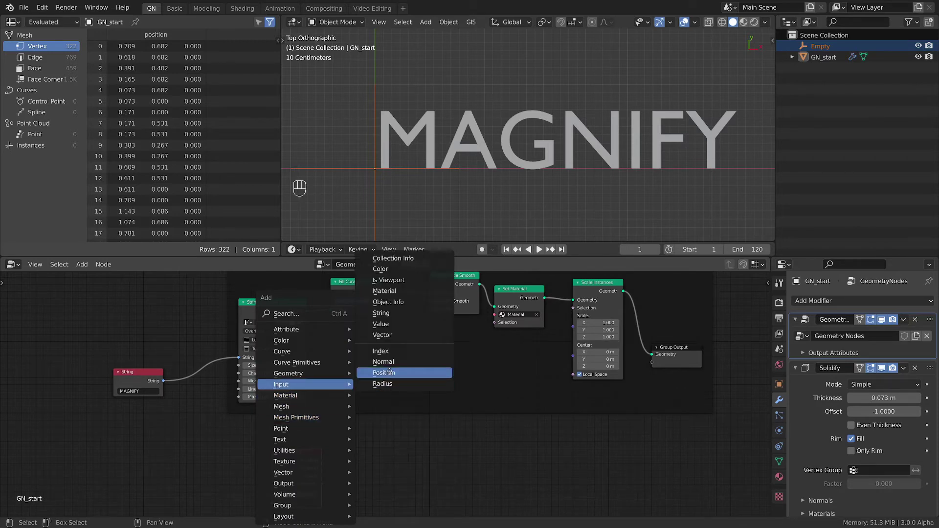
{"action": "left_click", "coordinate": [389, 373]}
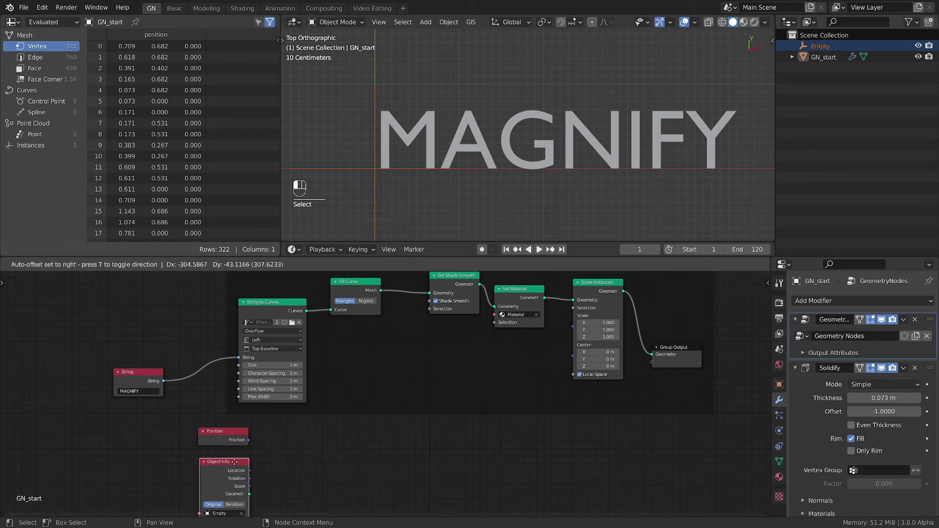
{"action": "left_click", "coordinate": [235, 461]}
{"action": "middle_click_drag", "start_coordinate": [294, 462], "coordinate": [304, 439]}
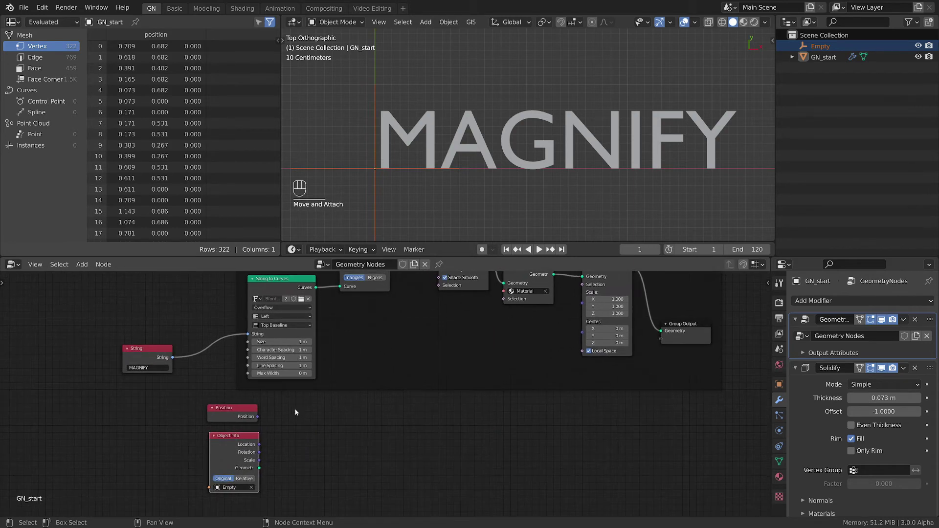
Feed Position and the Empty's Location into a Vector Math node set to Distance
{"action": "key", "text": "shift+a"}
{"action": "mouse_move", "coordinate": [269, 454]}
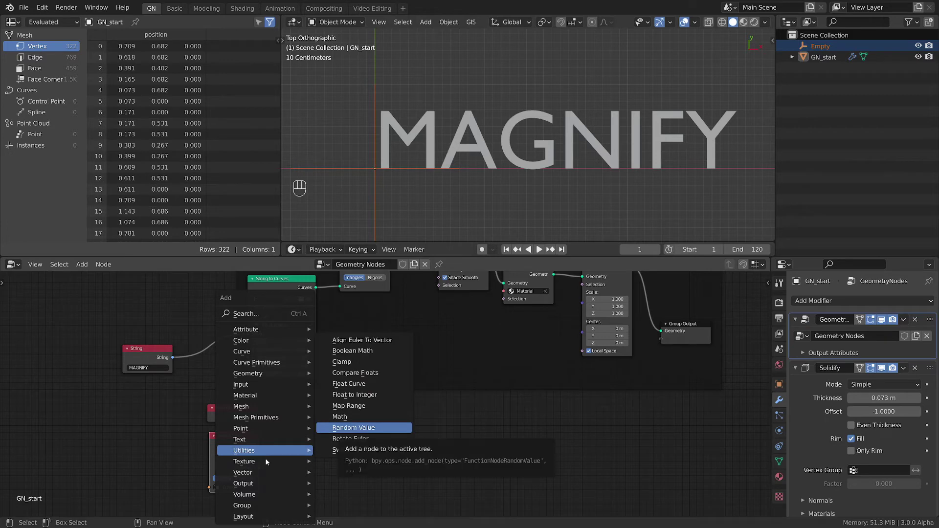
{"action": "mouse_move", "coordinate": [258, 472]}
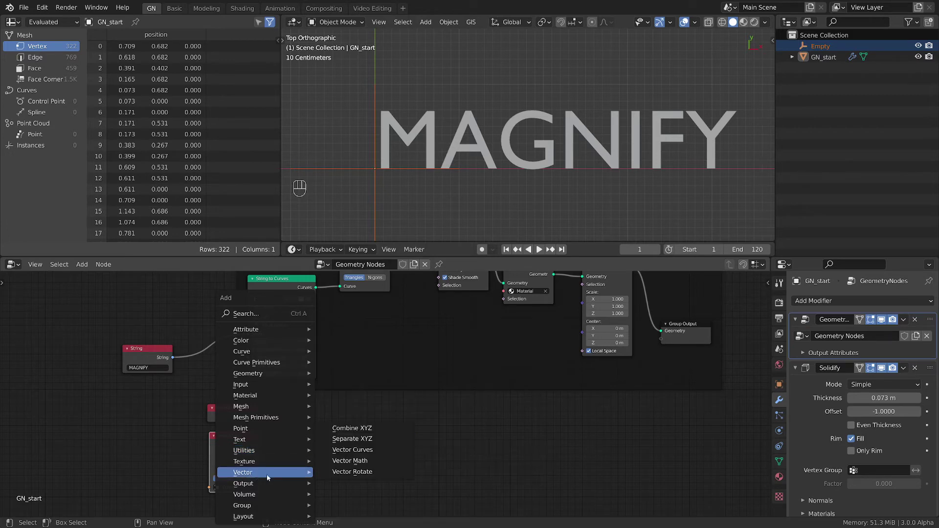
{"action": "left_click", "coordinate": [377, 463]}
{"action": "left_click_drag", "start_coordinate": [202, 398], "coordinate": [371, 489]}
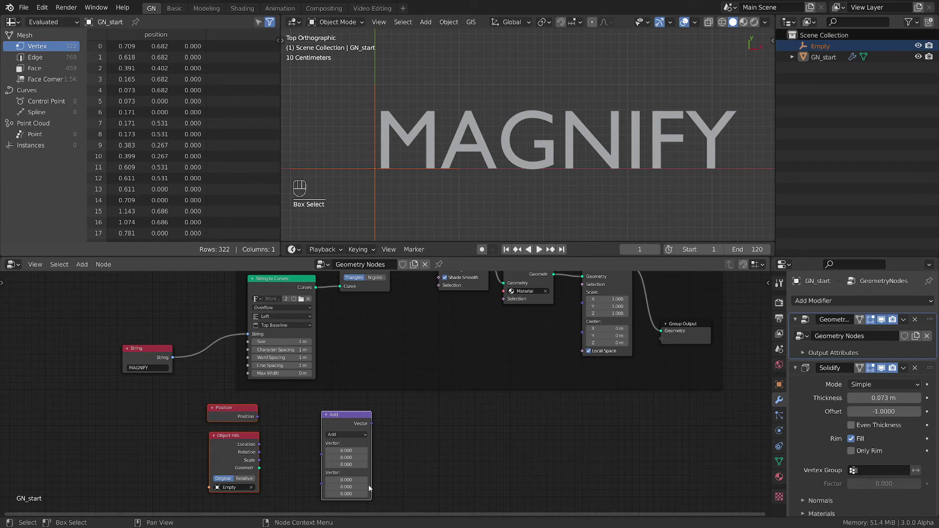
{"action": "key", "text": "f"}
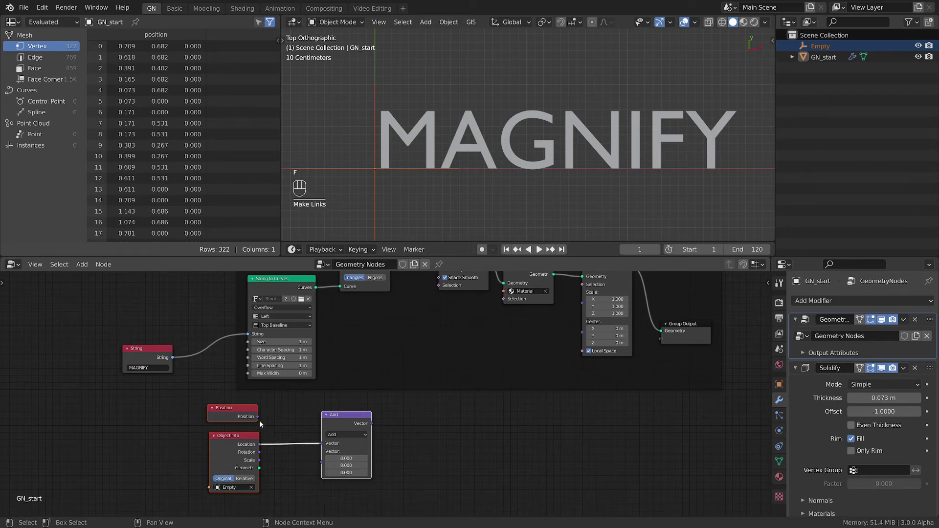
{"action": "left_click_drag", "start_coordinate": [257, 416], "coordinate": [363, 444]}
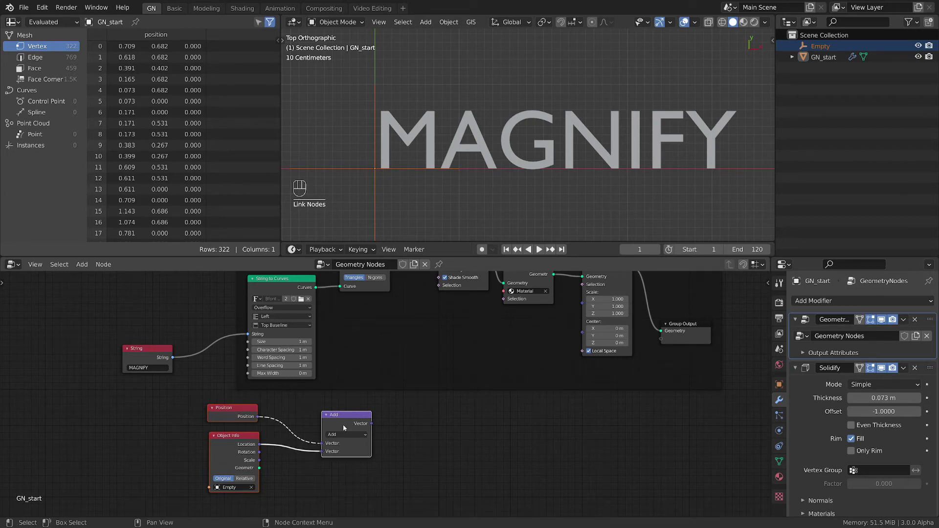
{"action": "left_click", "coordinate": [342, 434]}
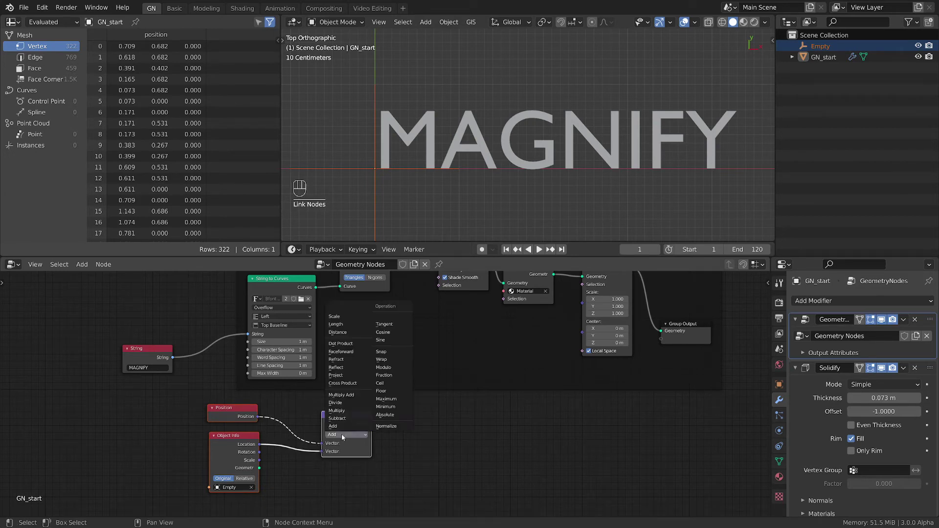
{"action": "left_click", "coordinate": [348, 332]}
Connect the Distance value to Scale Instances' Scale input
{"action": "left_click_drag", "start_coordinate": [344, 416], "coordinate": [325, 417]}
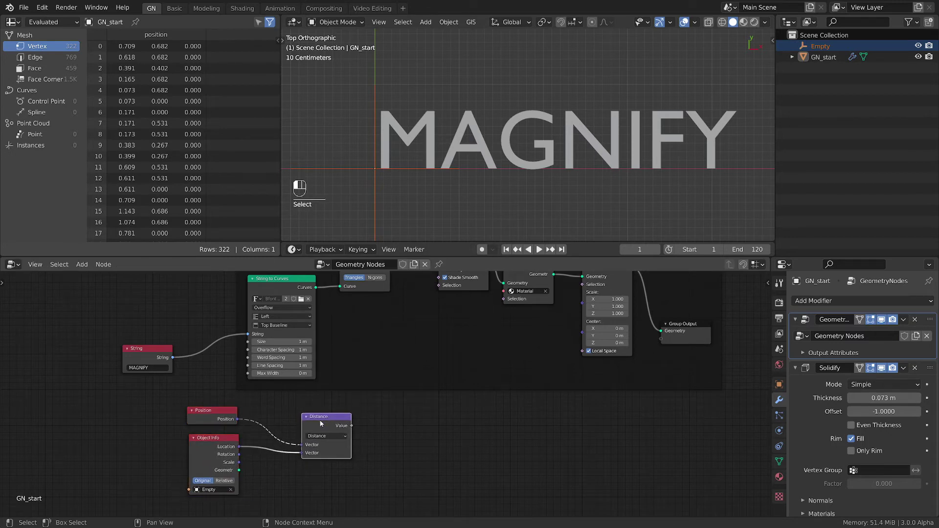
{"action": "left_click_drag", "start_coordinate": [320, 423], "coordinate": [294, 425]}
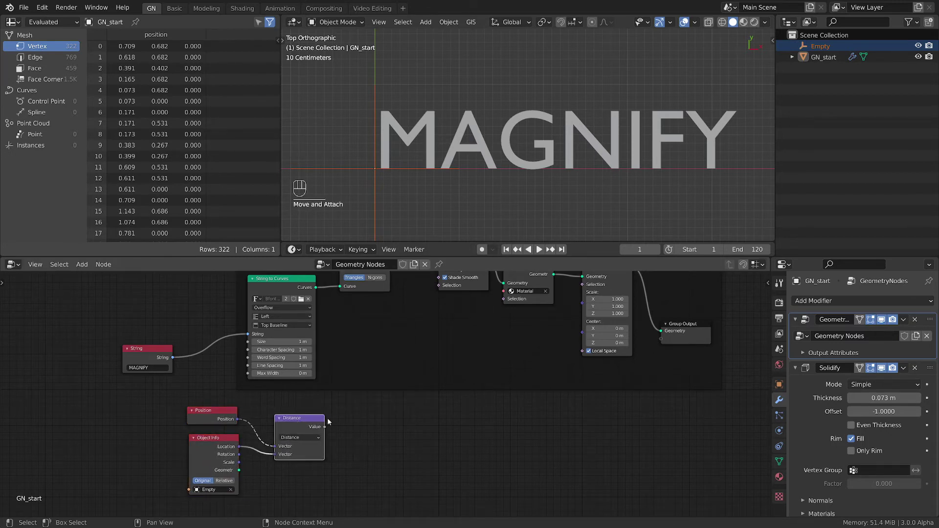
{"action": "scroll", "coordinate": [380, 421], "scroll_direction": "down", "scroll_amount": 1}
{"action": "middle_click_drag", "start_coordinate": [342, 435], "coordinate": [253, 464]}
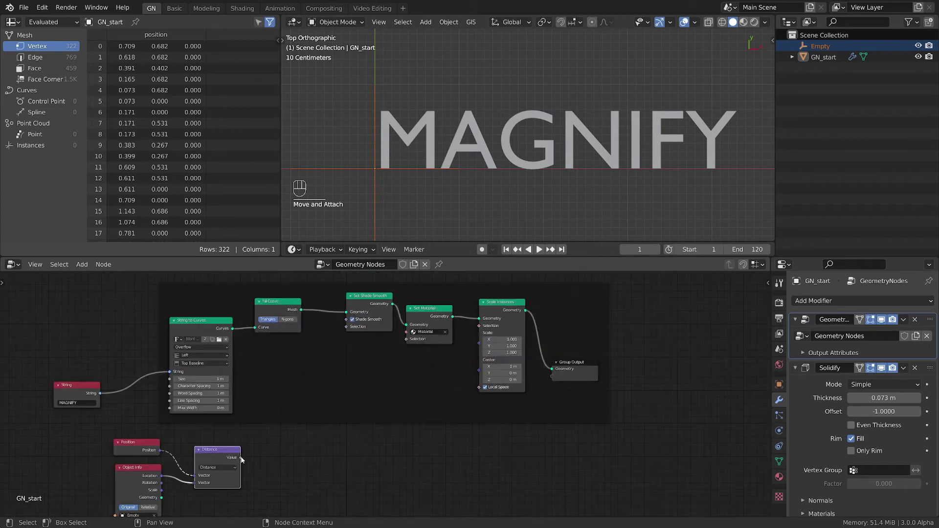
{"action": "left_click_drag", "start_coordinate": [240, 458], "coordinate": [479, 333]}
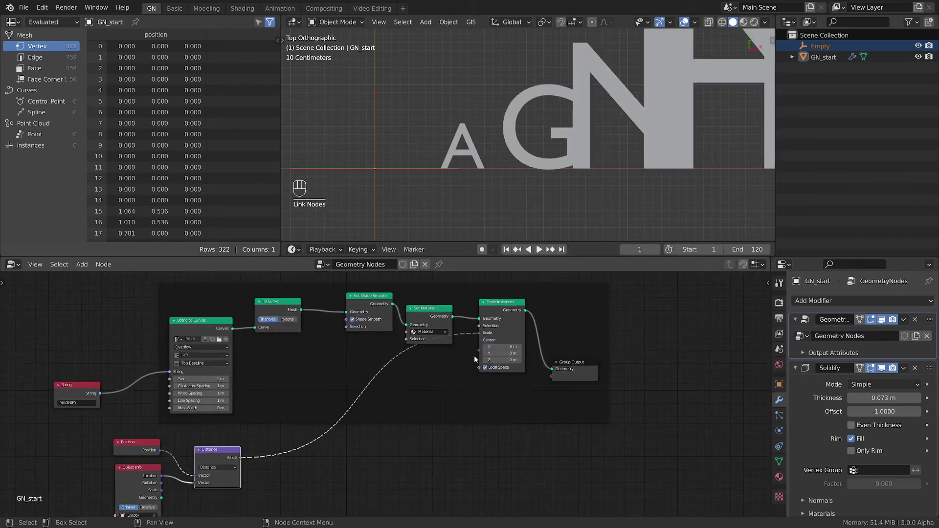
Move the Empty toward the middle of MAGNIFY
{"action": "middle_click_drag", "start_coordinate": [440, 157], "coordinate": [487, 142], "text": "shift"}
{"action": "key", "text": "g"}
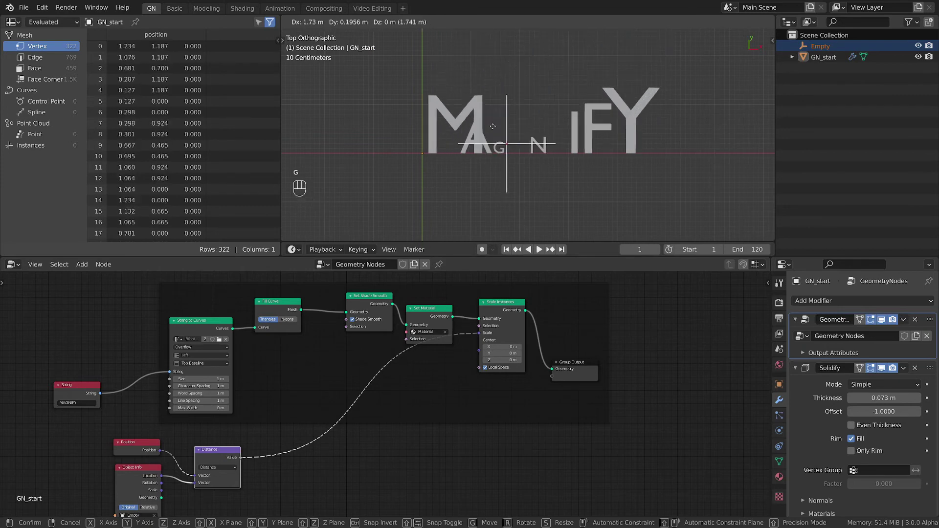
{"action": "left_click", "coordinate": [534, 128]}
Nudge the Distance node slightly down-left and deselect it
{"action": "middle_click_drag", "start_coordinate": [395, 429], "coordinate": [451, 402]}
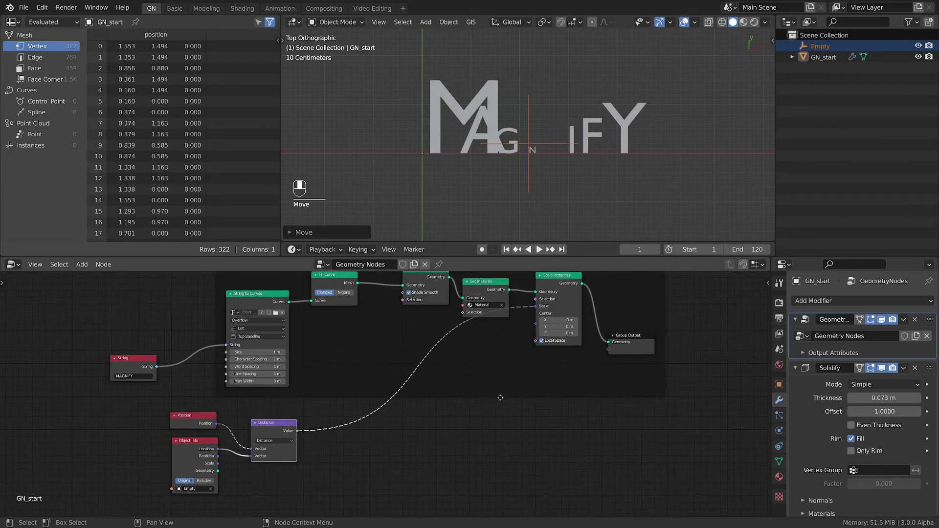
{"action": "left_click_drag", "start_coordinate": [287, 422], "coordinate": [280, 431]}
{"action": "scroll", "coordinate": [386, 460], "scroll_direction": "up", "scroll_amount": 1}
{"action": "scroll", "coordinate": [379, 448], "scroll_direction": "down", "scroll_amount": 1}
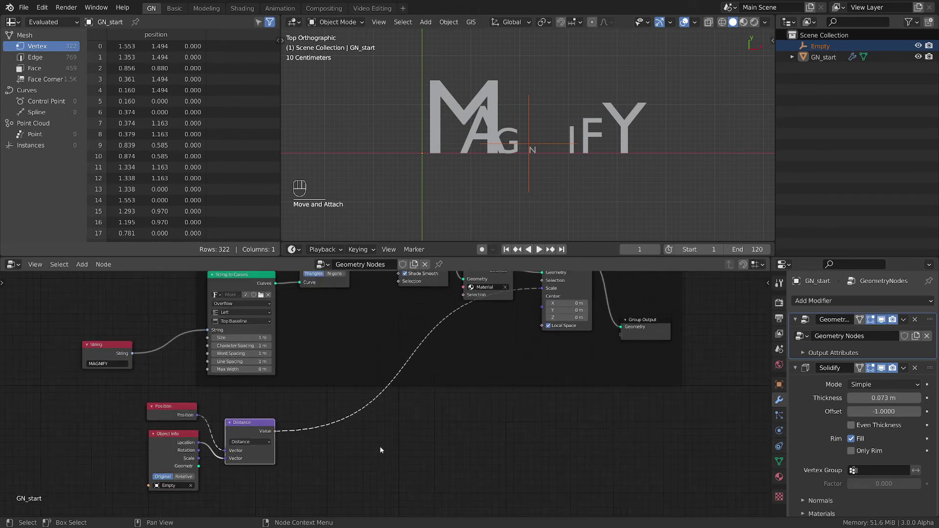
{"action": "left_click", "coordinate": [373, 449]}
Insert a Math node set to Divide by 2.5 between Distance and Scale
{"action": "key", "text": "shift+a"}
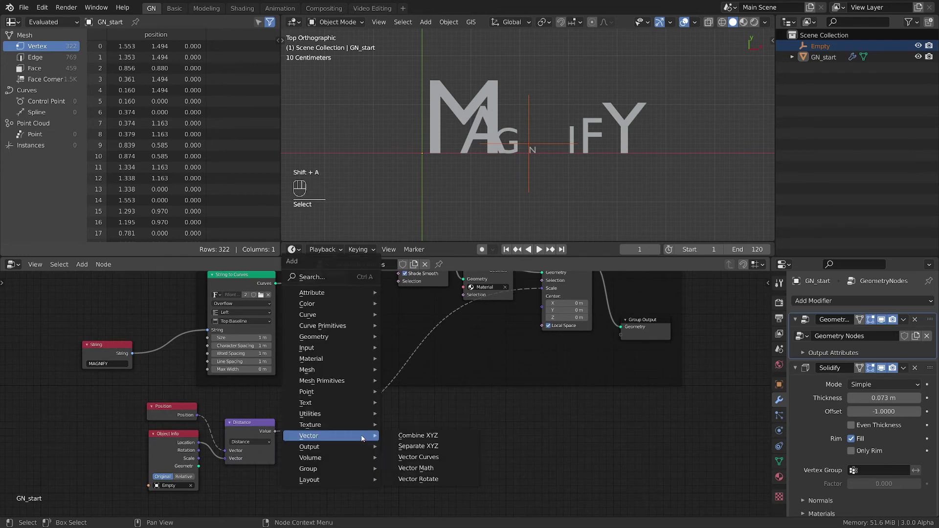
{"action": "mouse_move", "coordinate": [336, 417]}
{"action": "left_click", "coordinate": [405, 381]}
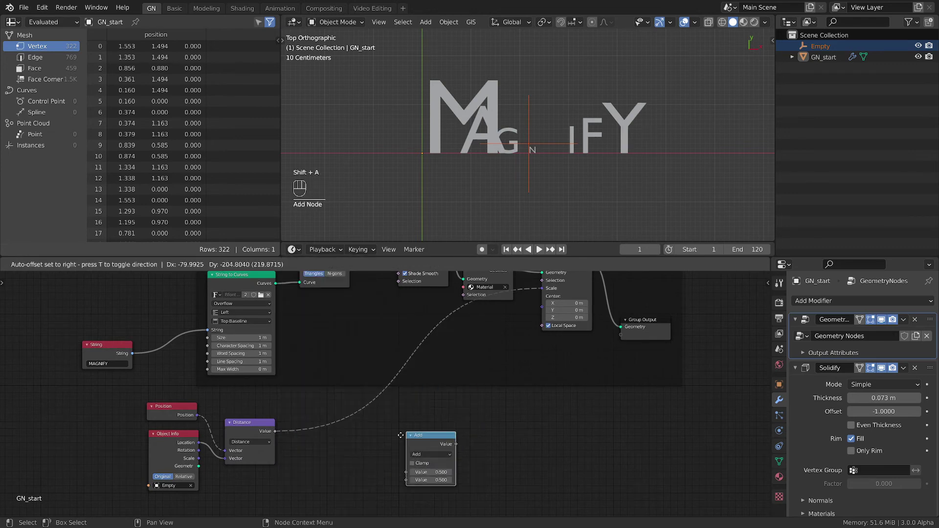
{"action": "left_click", "coordinate": [330, 433]}
{"action": "left_click", "coordinate": [334, 443]}
{"action": "left_click", "coordinate": [334, 443]}
{"action": "left_click", "coordinate": [326, 442]}
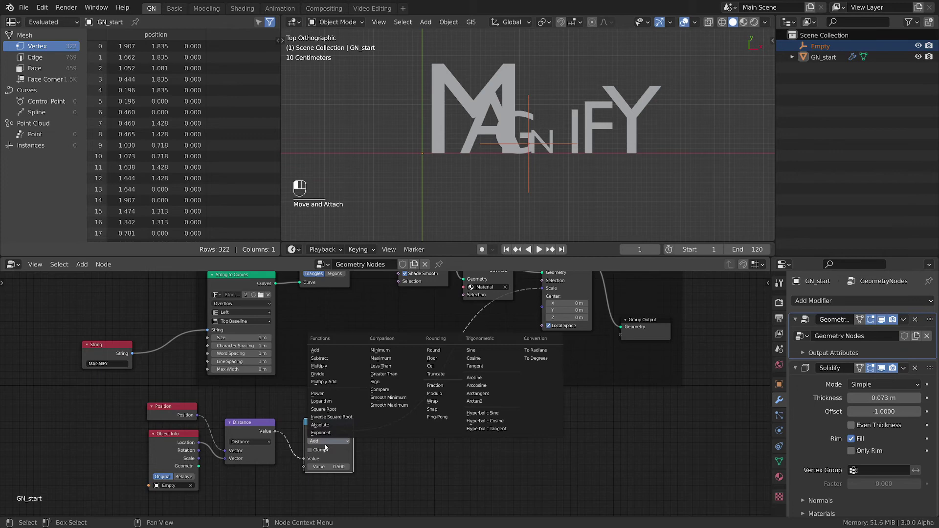
{"action": "left_click", "coordinate": [329, 374]}
{"action": "middle_click_drag", "start_coordinate": [422, 441], "coordinate": [409, 427]}
{"action": "left_click_drag", "start_coordinate": [318, 455], "coordinate": [367, 455]}
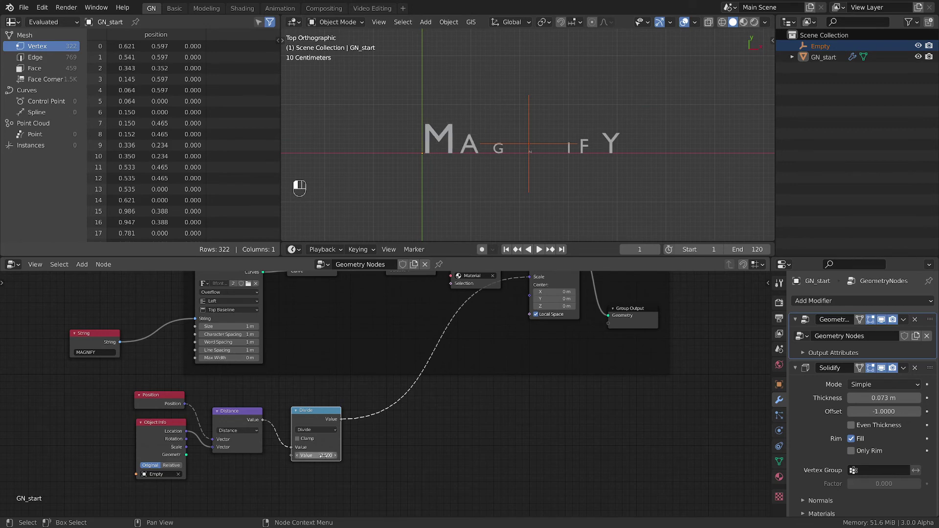
{"action": "middle_click_drag", "start_coordinate": [497, 432], "coordinate": [469, 424]}
{"action": "key", "text": "shift+a"}
Insert a Clamp node after Divide with minimum 0.2 and maximum 1
{"action": "mouse_move", "coordinate": [454, 429]}
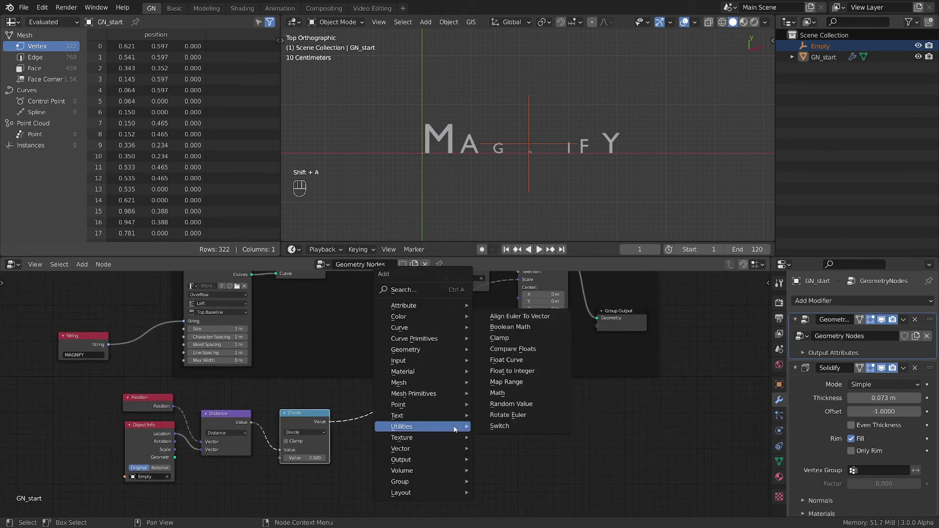
{"action": "left_click", "coordinate": [499, 338]}
{"action": "left_click", "coordinate": [398, 390]}
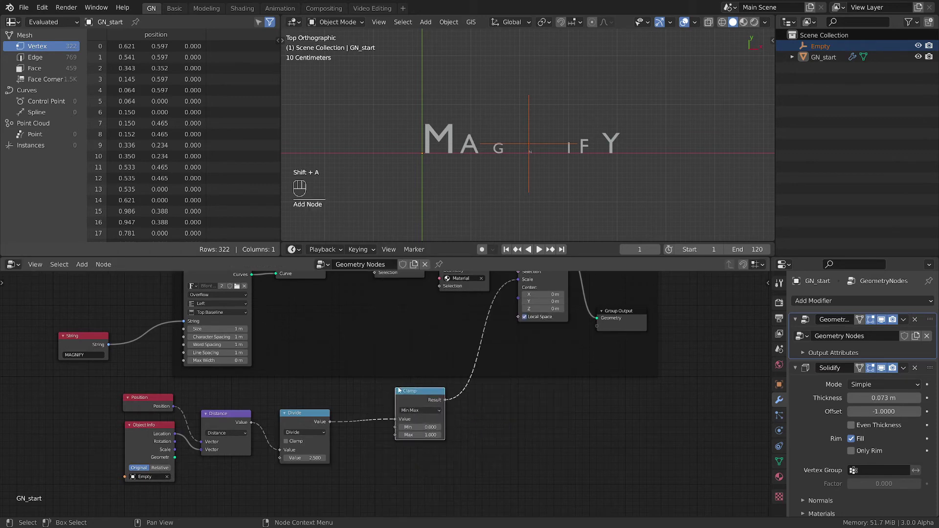
{"action": "left_click_drag", "start_coordinate": [399, 390], "coordinate": [455, 398]}
{"action": "scroll", "coordinate": [486, 435], "scroll_direction": "up", "scroll_amount": 3}
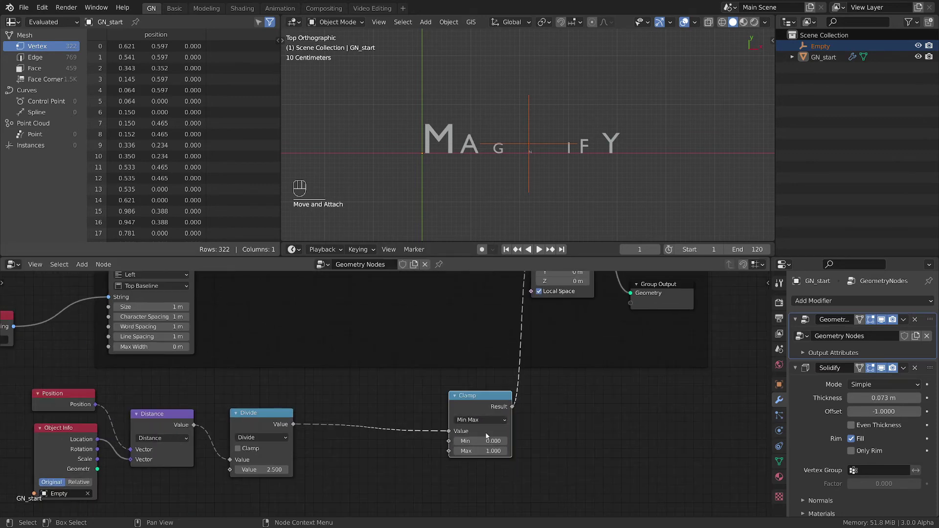
{"action": "left_click", "coordinate": [482, 440]}
{"action": "type", "text": "0.0"}
{"action": "type", "text": "2"}
{"action": "key", "text": "Return"}
{"action": "left_click_drag", "start_coordinate": [470, 397], "coordinate": [493, 396]}
{"action": "scroll", "coordinate": [493, 396], "scroll_direction": "down", "scroll_amount": 2}
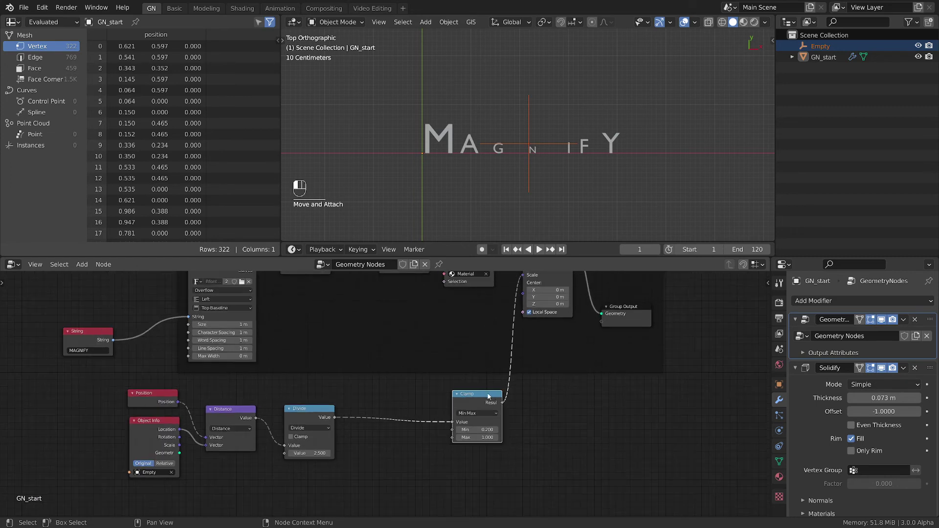
Insert a Float Curve node on the link between Divide and Clamp
{"action": "key", "text": "shift+a"}
{"action": "mouse_move", "coordinate": [396, 390]}
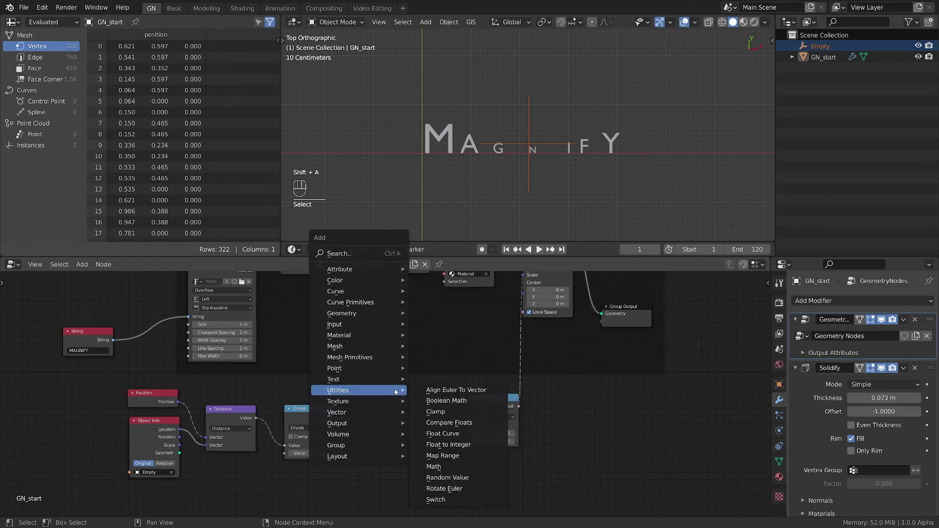
{"action": "left_click", "coordinate": [443, 433]}
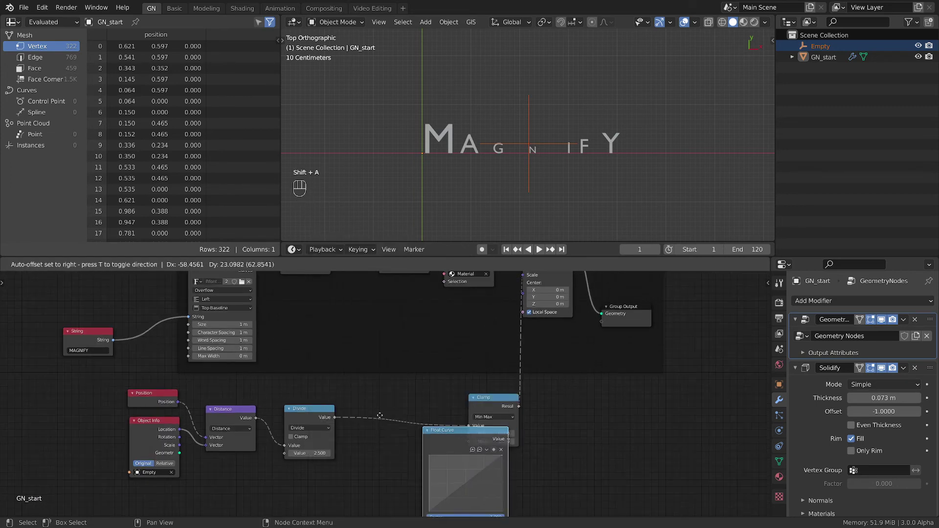
{"action": "left_click", "coordinate": [365, 407]}
{"action": "scroll", "coordinate": [459, 456], "scroll_direction": "up", "scroll_amount": 2}
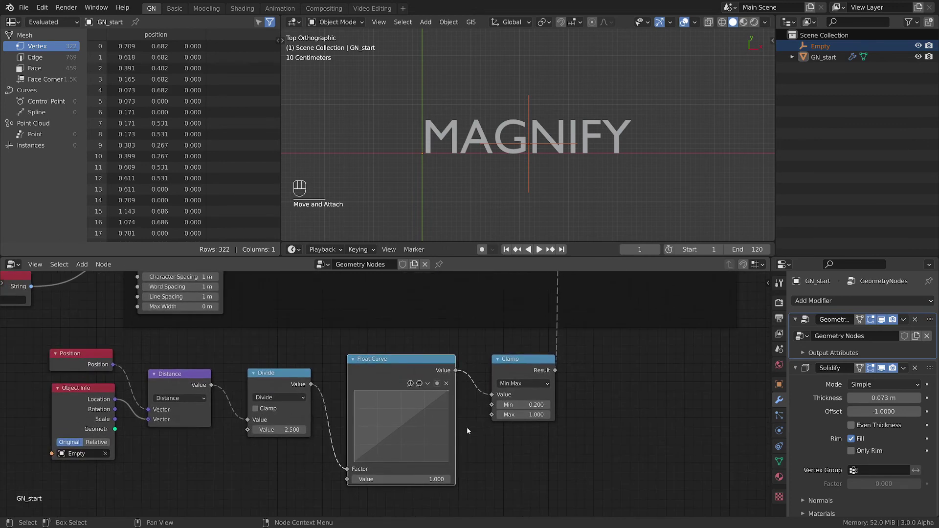
{"action": "left_click", "coordinate": [437, 385]}
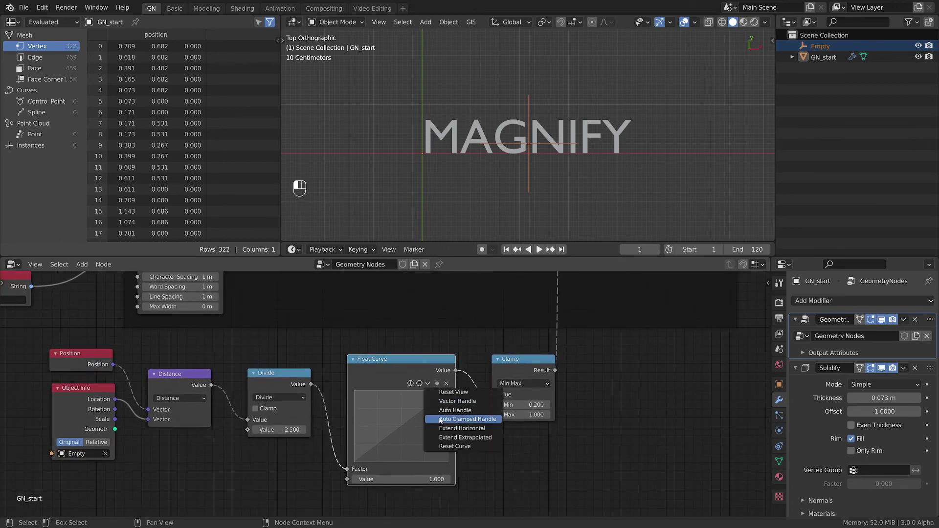
Shape the Float Curve into a tall arch: end point at 0, new middle point at 1
{"action": "left_click", "coordinate": [400, 428]}
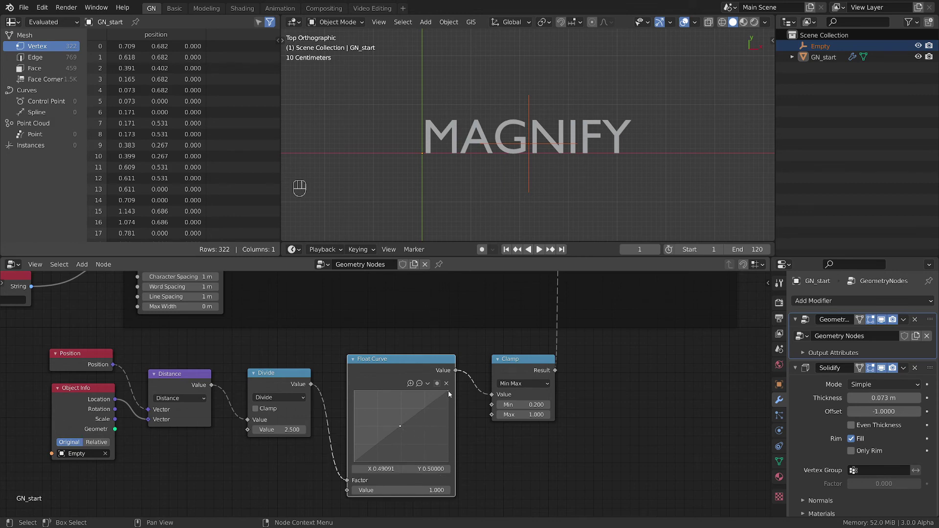
{"action": "left_click_drag", "start_coordinate": [448, 391], "coordinate": [450, 461]}
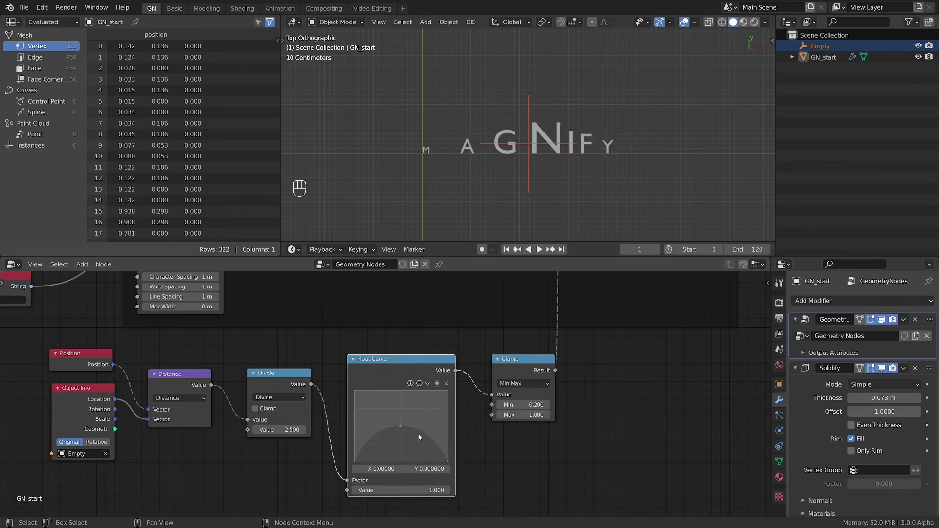
{"action": "left_click_drag", "start_coordinate": [400, 426], "coordinate": [403, 391]}
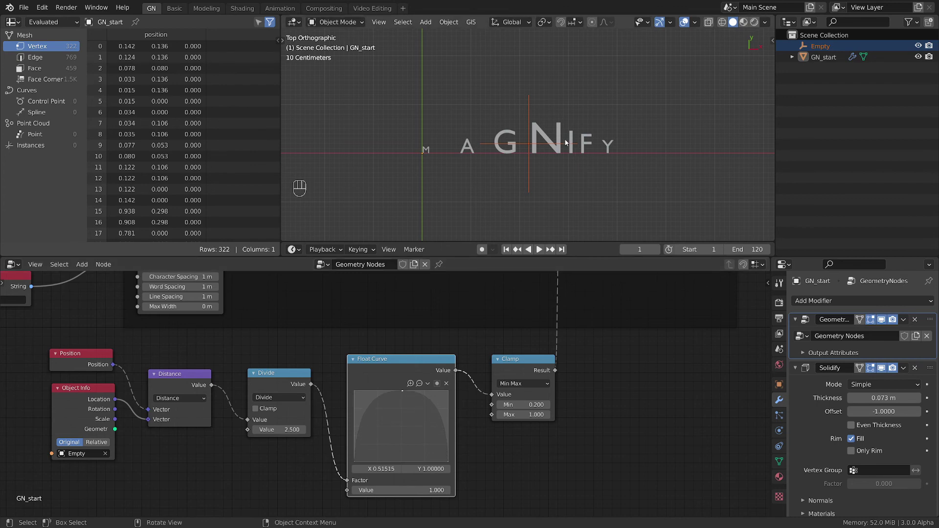
Move the Empty between G and N, set the Divide divisor to 2.220, and nudge the arch's peak
{"action": "key", "text": "g"}
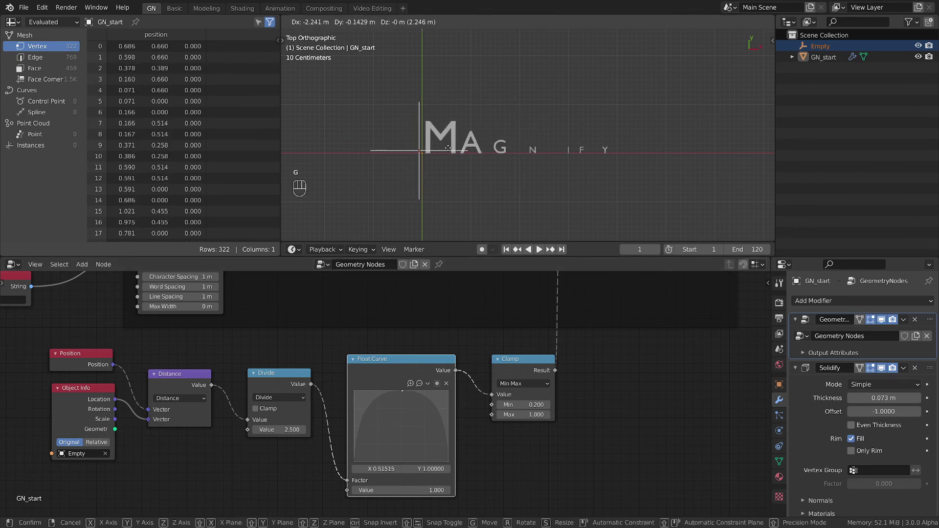
{"action": "left_click", "coordinate": [540, 146]}
{"action": "mouse_move", "coordinate": [276, 430]}
{"action": "left_mouse_down", "text": "shift"}
{"action": "mouse_move", "coordinate": [318, 430]}
{"action": "mouse_move", "coordinate": [277, 429]}
{"action": "left_mouse_up", "text": "shift"}
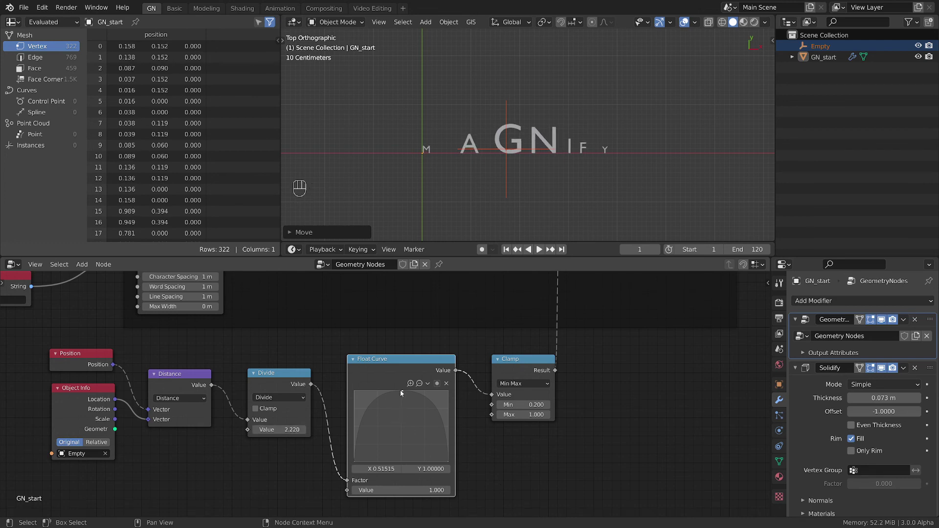
{"action": "mouse_move", "coordinate": [401, 390]}
{"action": "left_mouse_down"}
{"action": "mouse_move", "coordinate": [405, 417]}
{"action": "mouse_move", "coordinate": [404, 397]}
{"action": "left_mouse_up"}
{"action": "scroll", "coordinate": [587, 376], "scroll_direction": "down", "scroll_amount": 2}
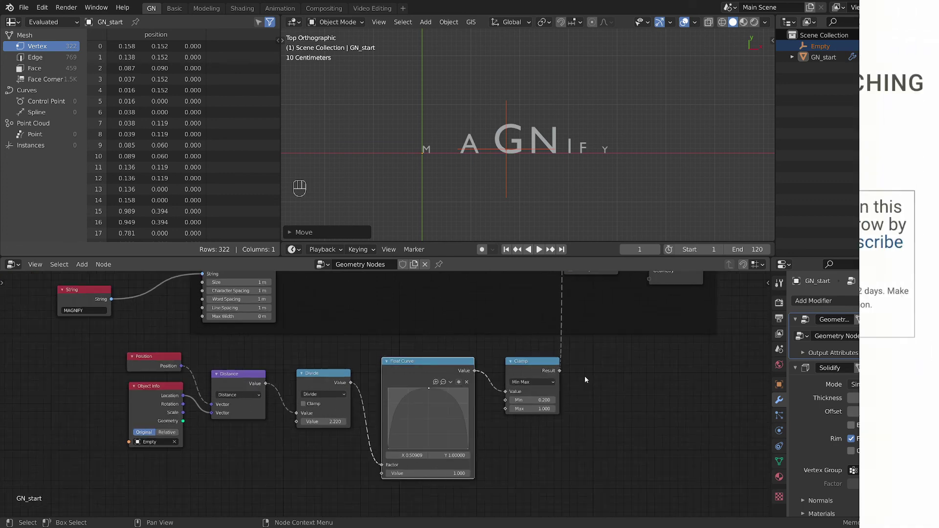